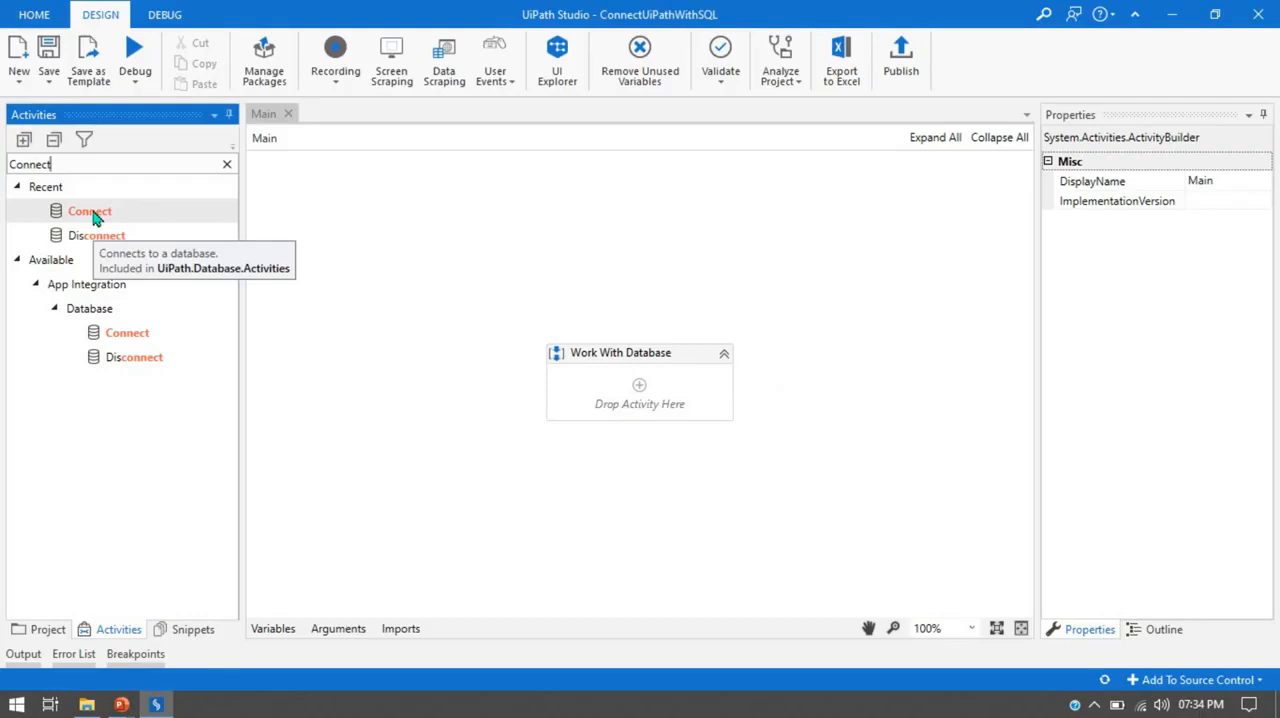
Add a Connect activity to the Work With Database sequence and open the Connection Wizard for it.
left_click_drag(92, 218, 597, 403)
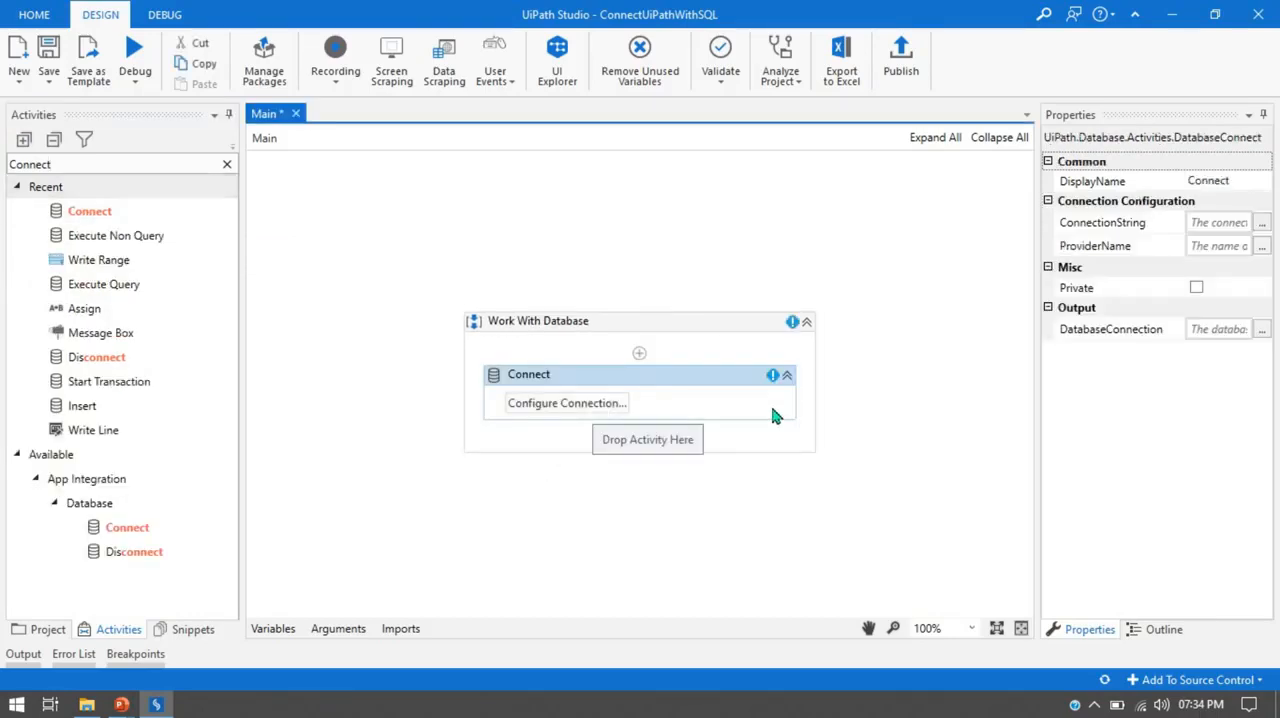
left_click(566, 405)
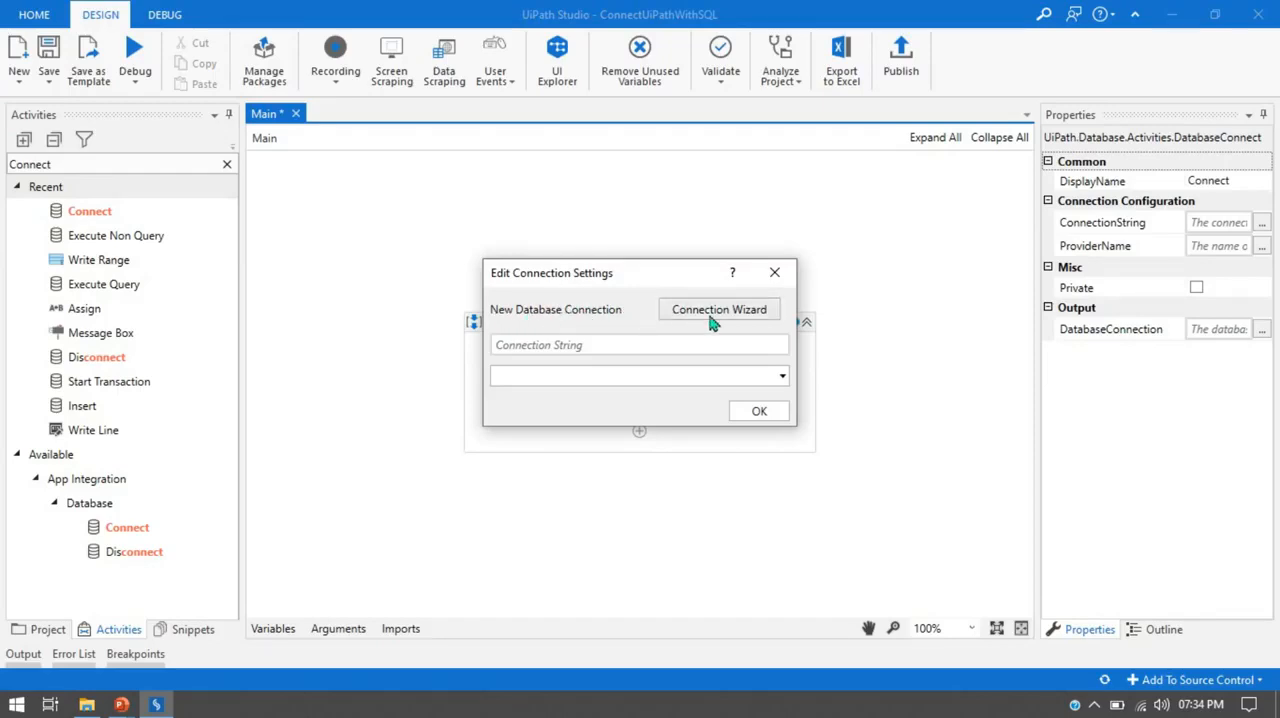
left_click(741, 314)
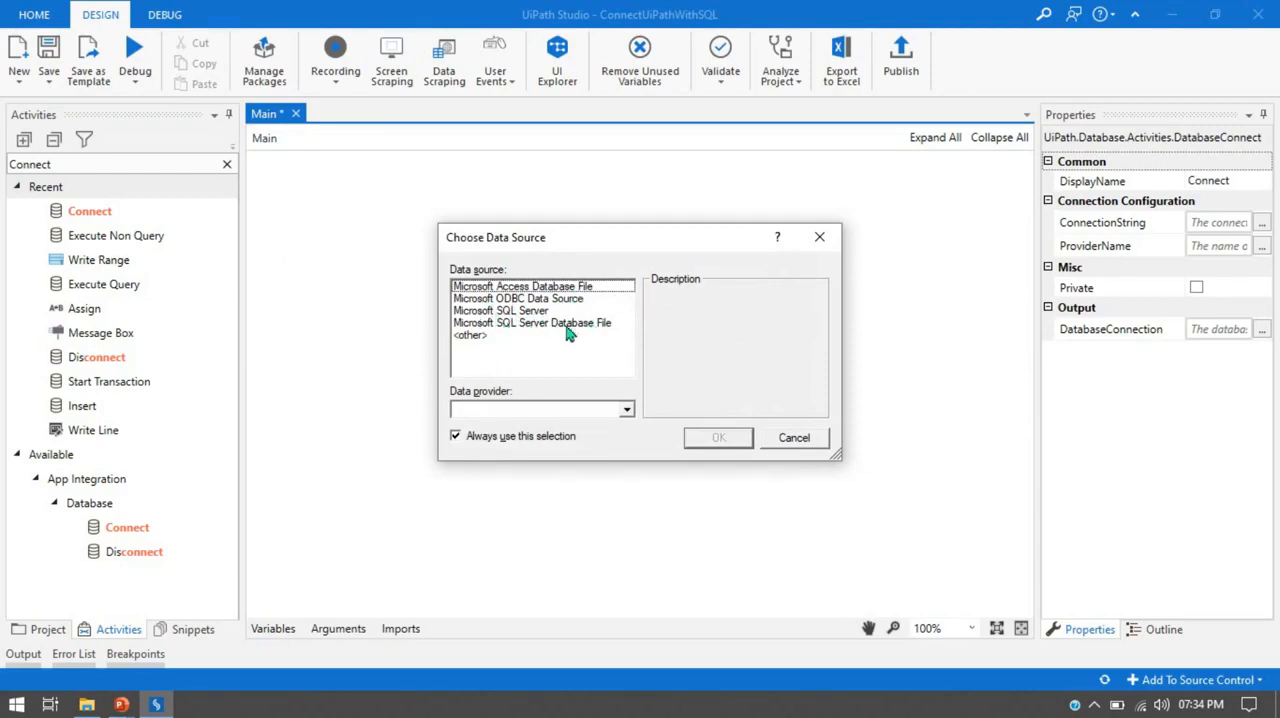
Choose Microsoft SQL Server as the data source with the .NET Framework Data Provider for SQL Server.
left_click(541, 287)
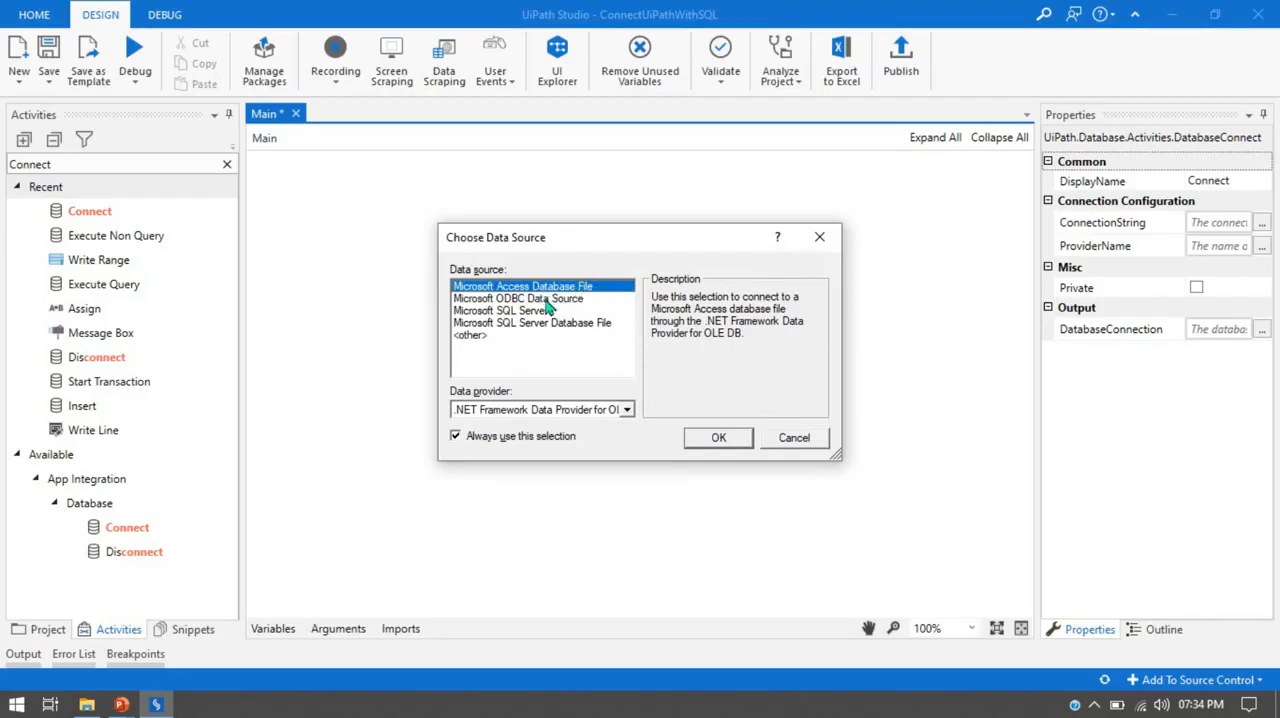
left_click(547, 300)
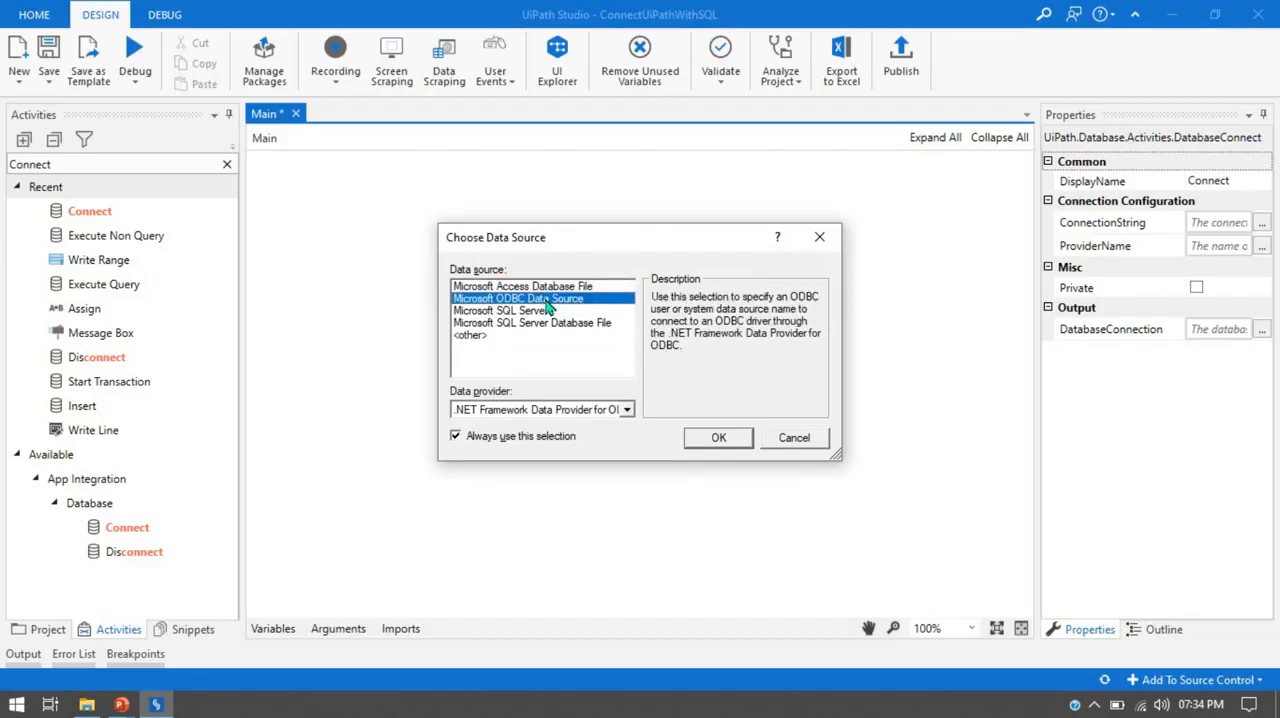
left_click(527, 312)
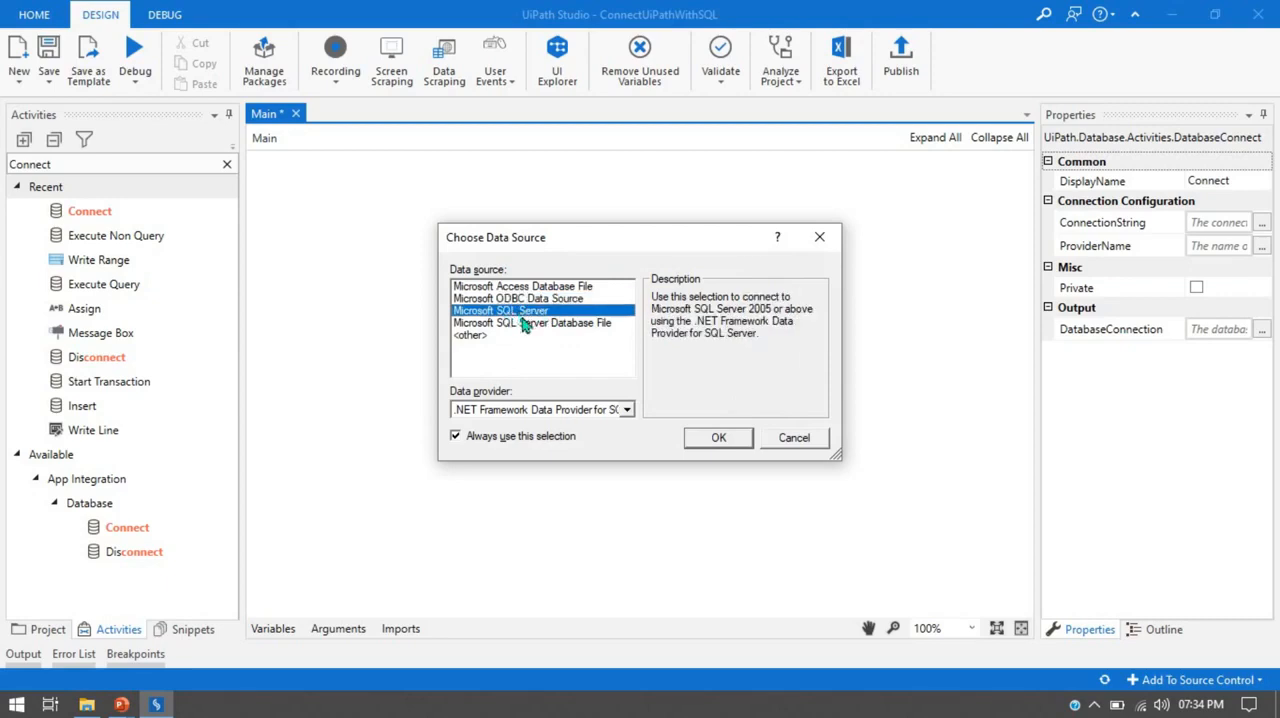
left_click(521, 324)
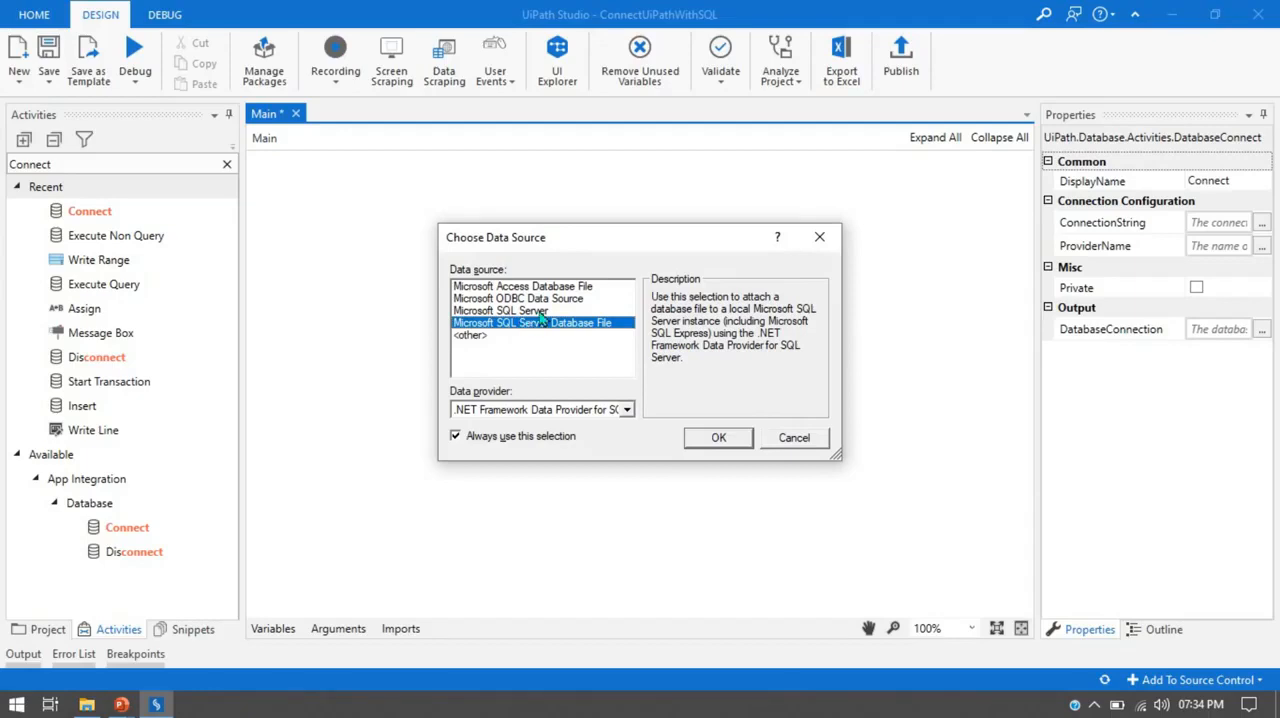
left_click(540, 311)
left_click(540, 327)
left_click(540, 313)
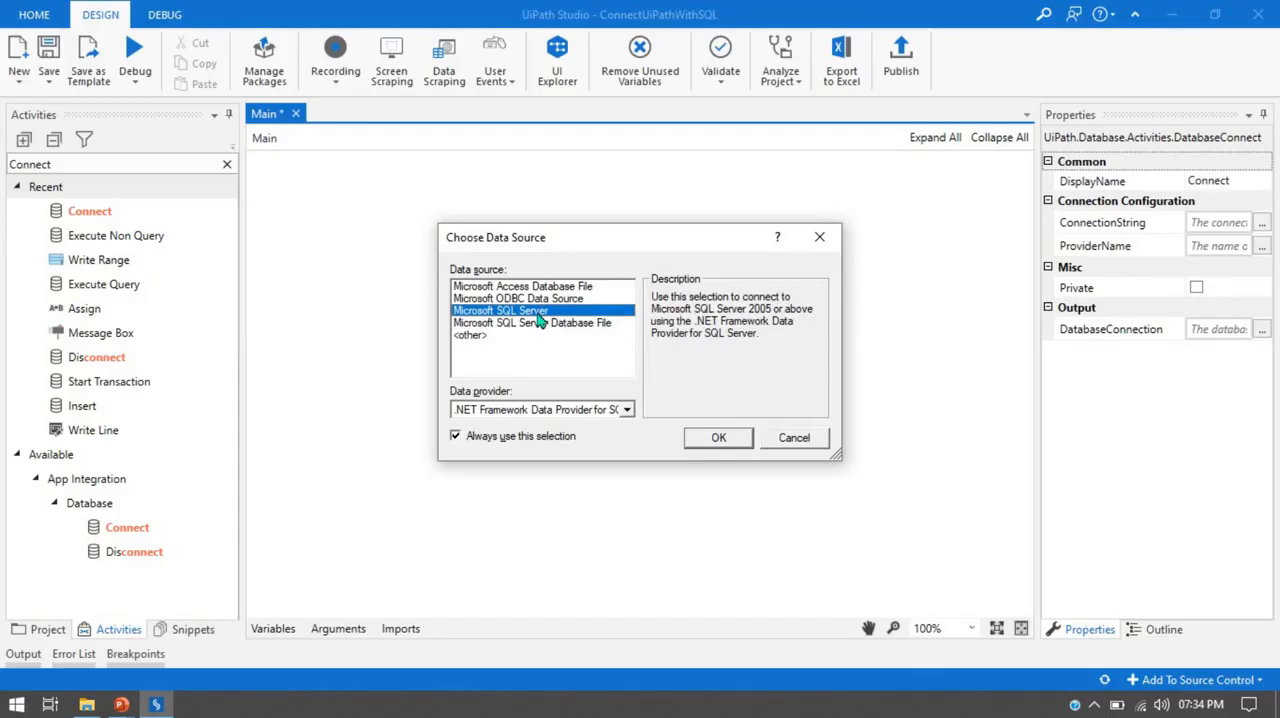
left_click(626, 410)
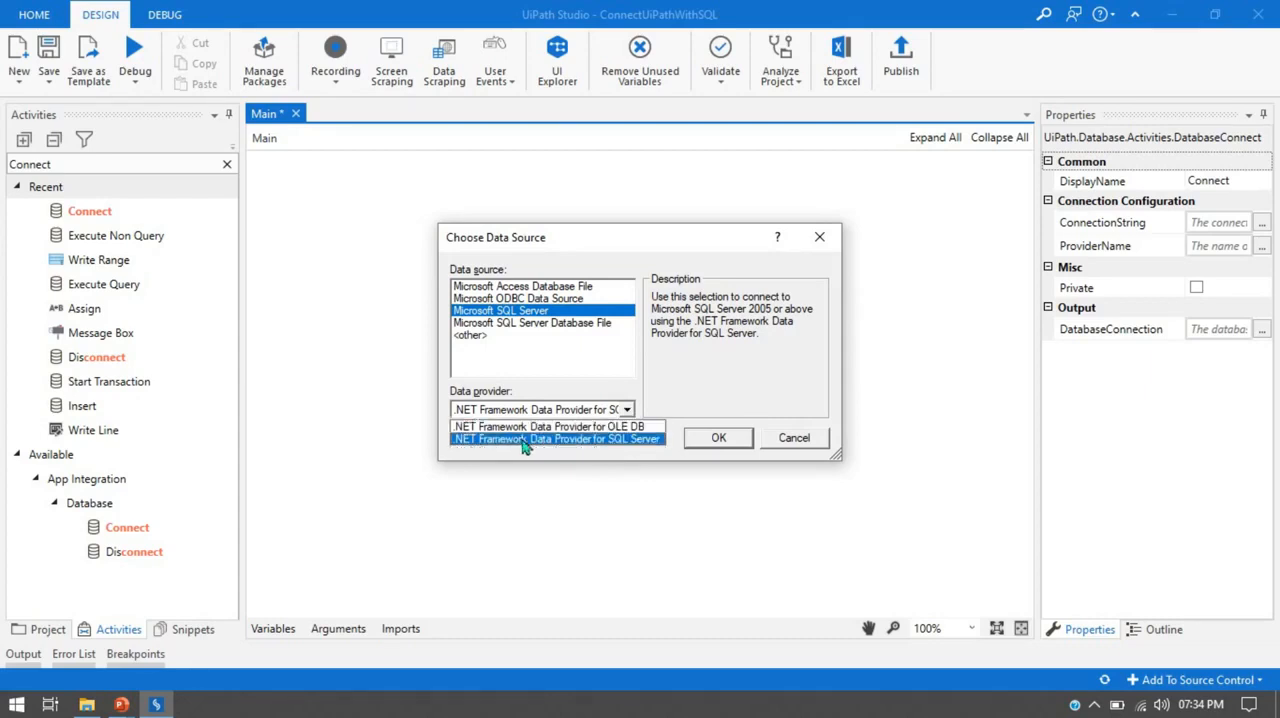
left_click(624, 443)
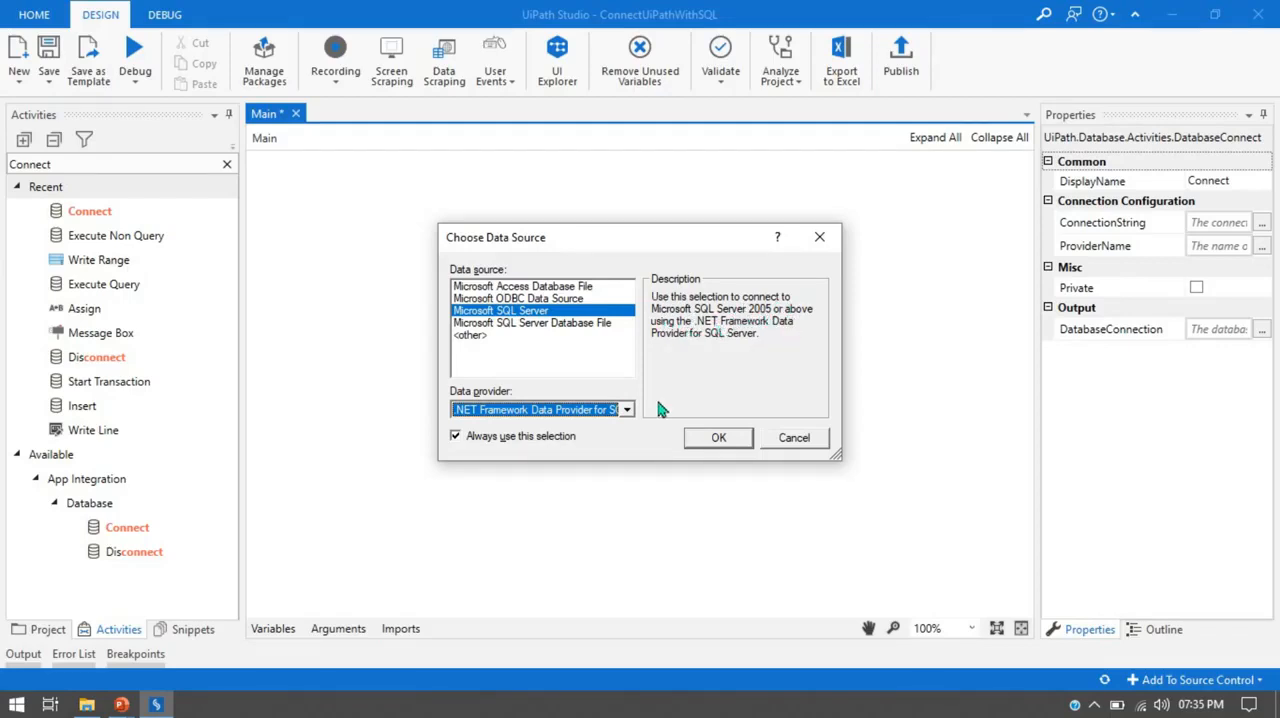
left_click(718, 441)
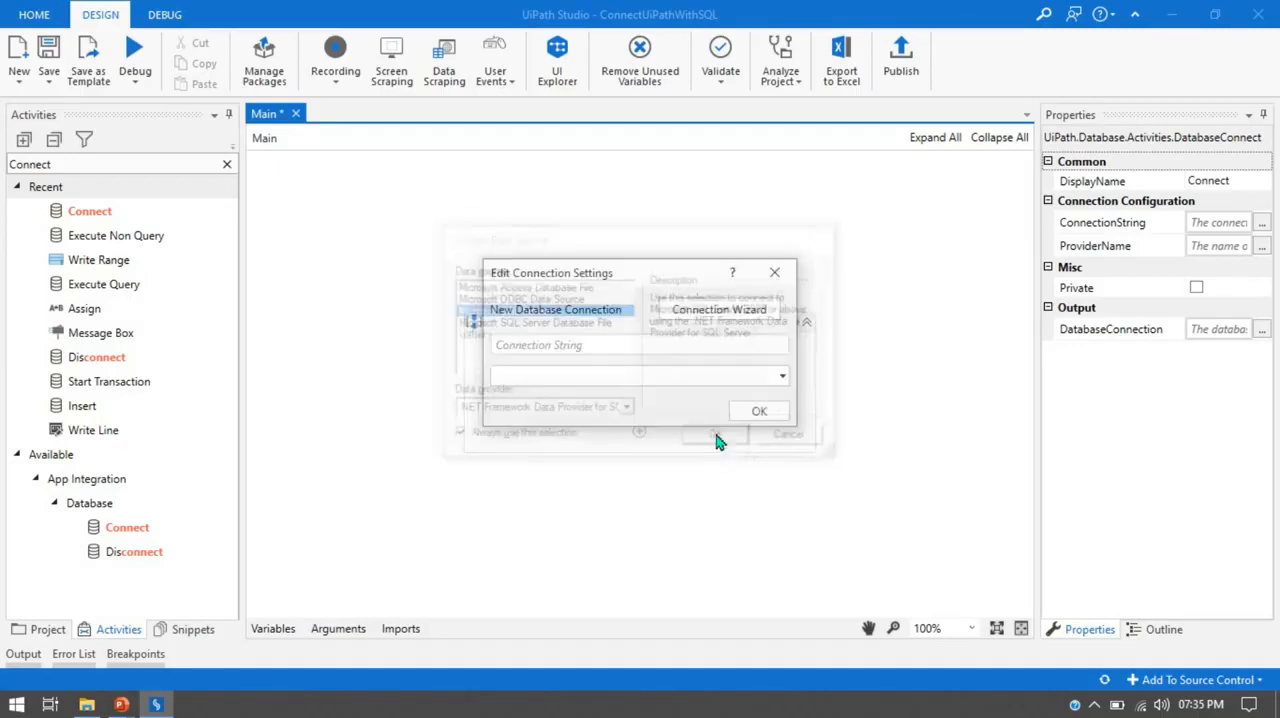
left_click_drag(528, 122, 598, 144)
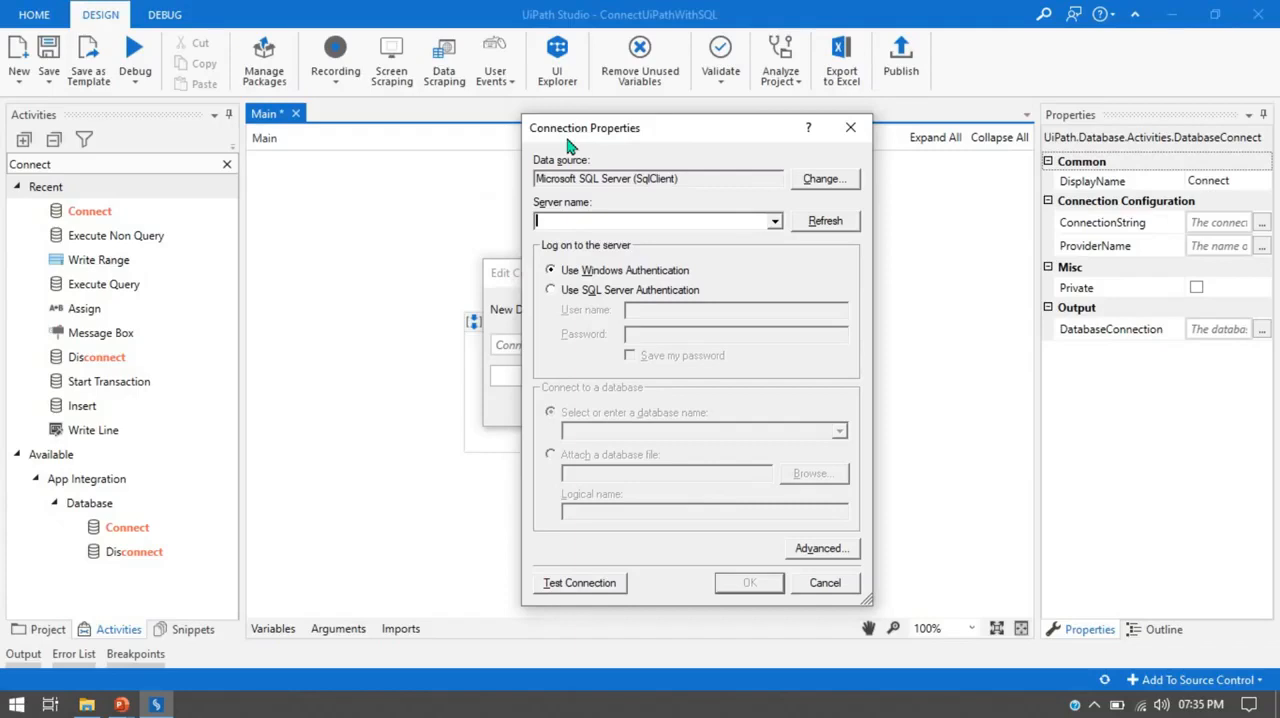
left_click_drag(566, 146, 500, 123)
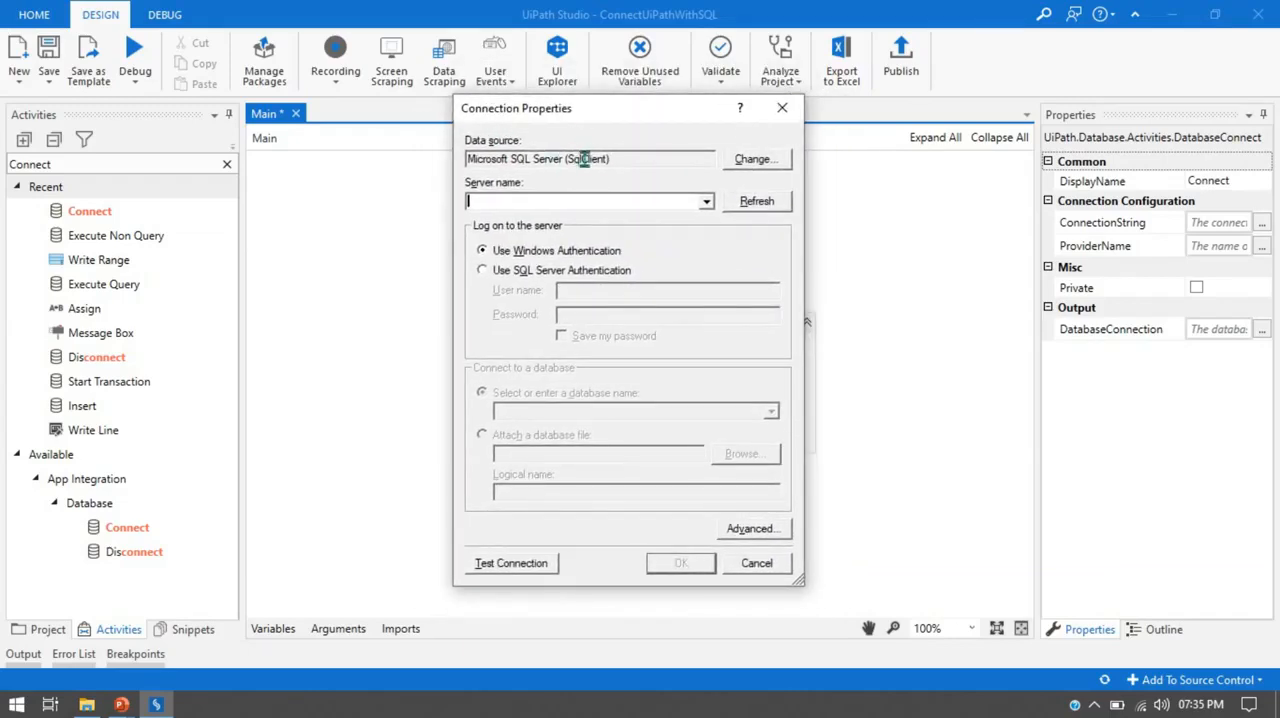
left_click_drag(470, 162, 622, 163)
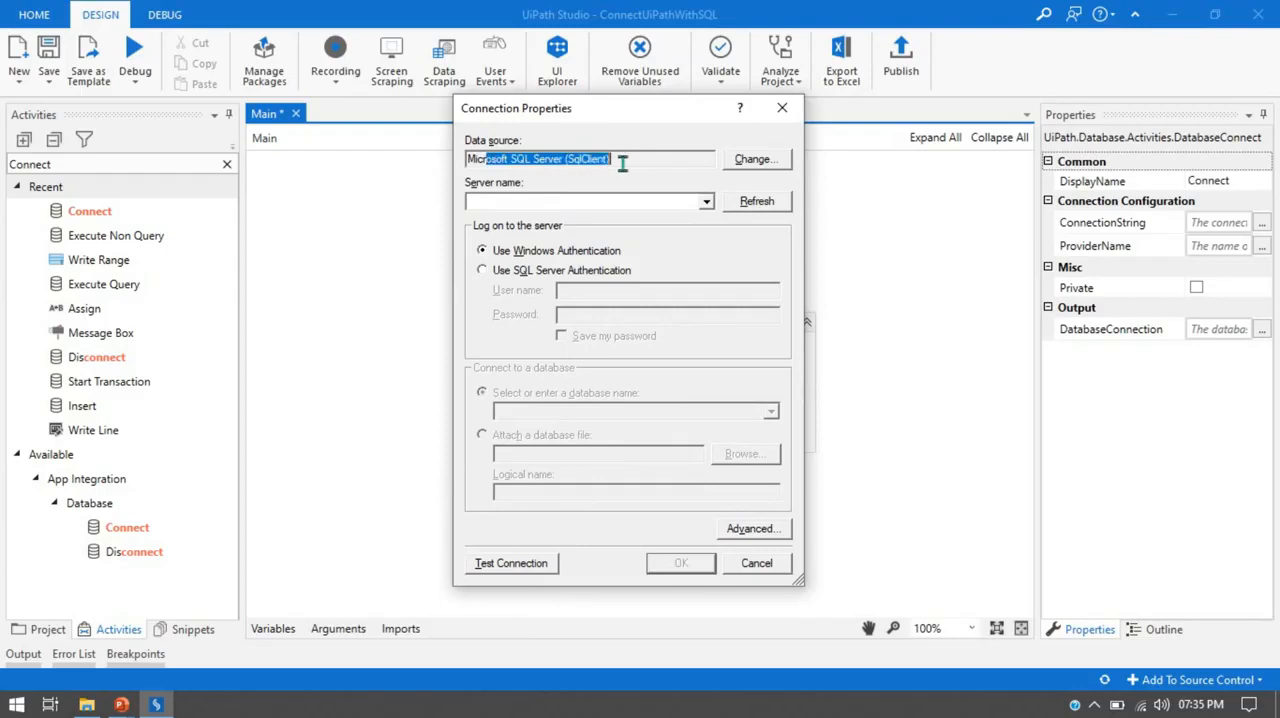
left_click(622, 163)
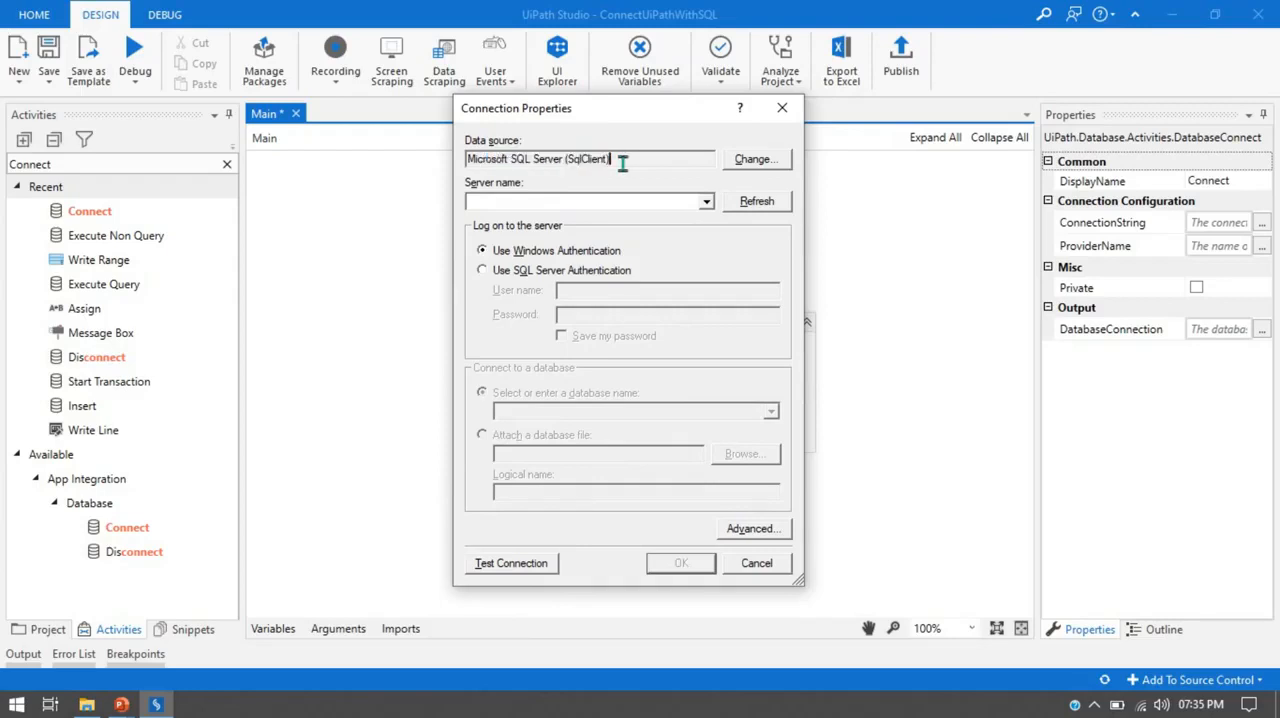
Set the server name to the listed local server followed by the instance name \UIPATHRPA.
left_click(708, 204)
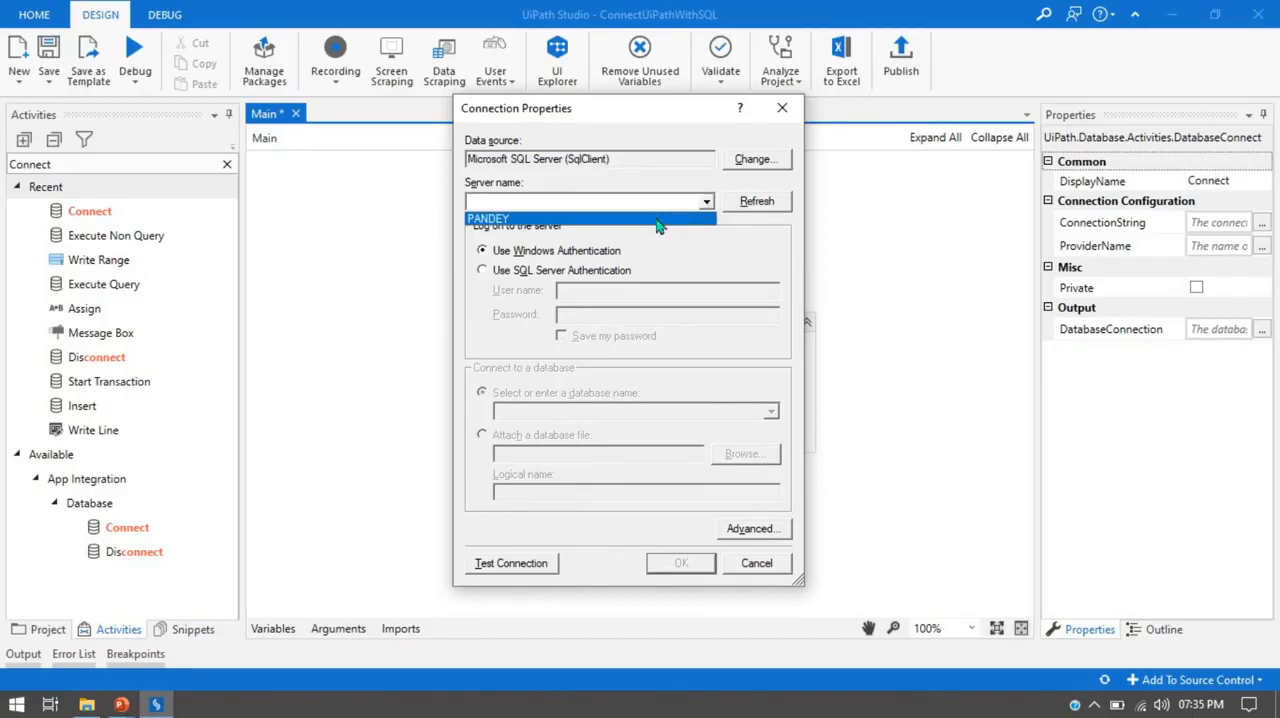
left_click(657, 220)
key("Right")
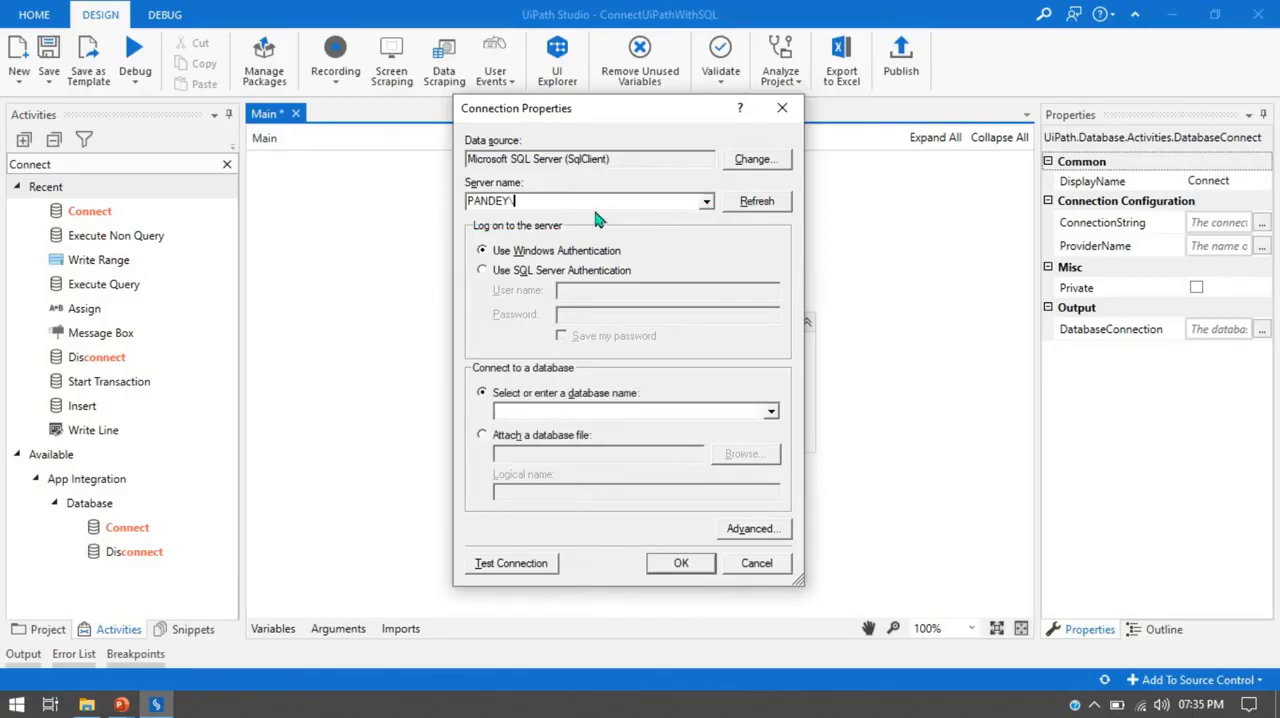
type("\\UIPATHRPA")
Open Microsoft SQL Server Management Studio to check the server name in its login dialog, and return to UiPath Studio.
left_click(14, 706)
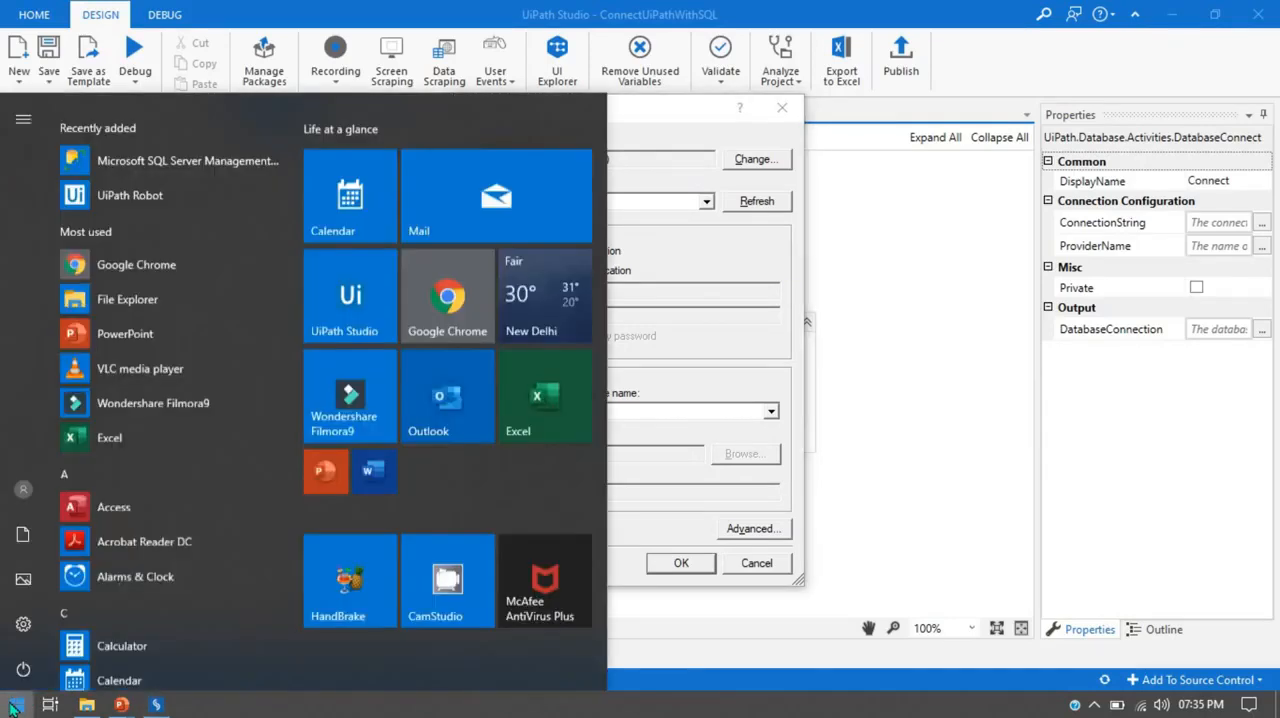
left_click(175, 152)
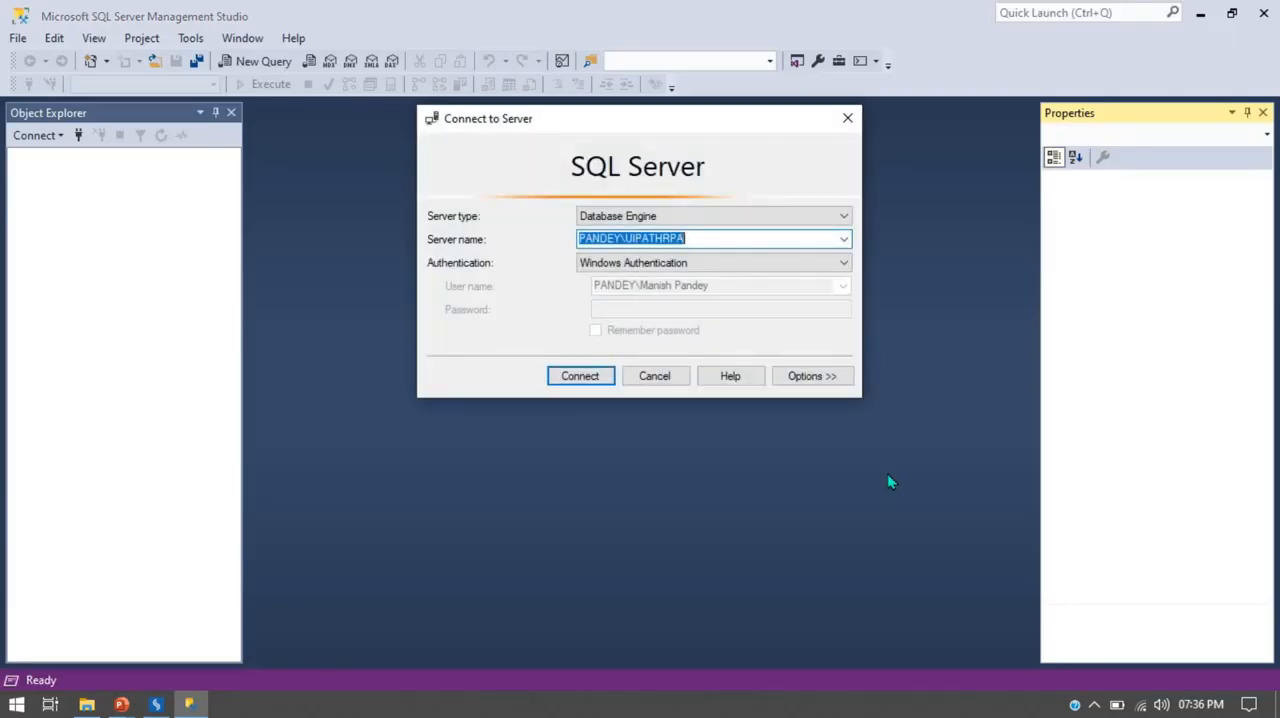
left_click(668, 237)
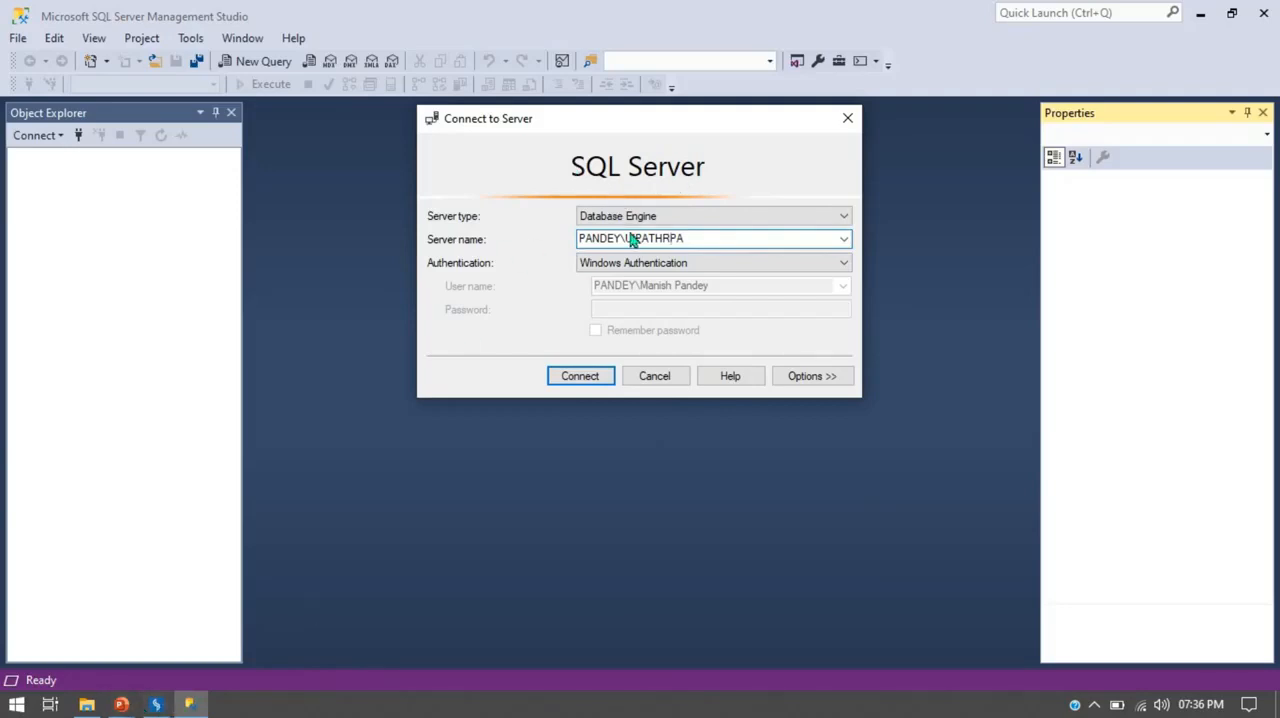
left_click(155, 706)
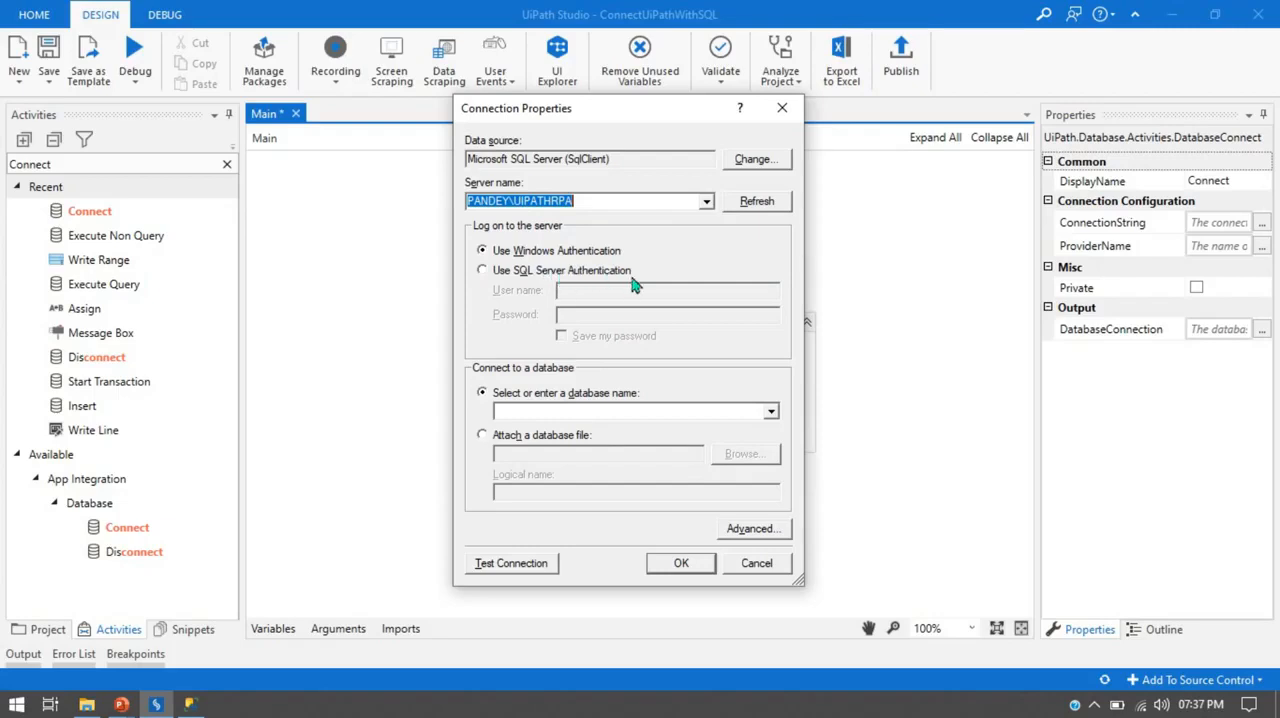
Use Windows Authentication for the server logon and select the UiPathRPA database.
left_click(514, 251)
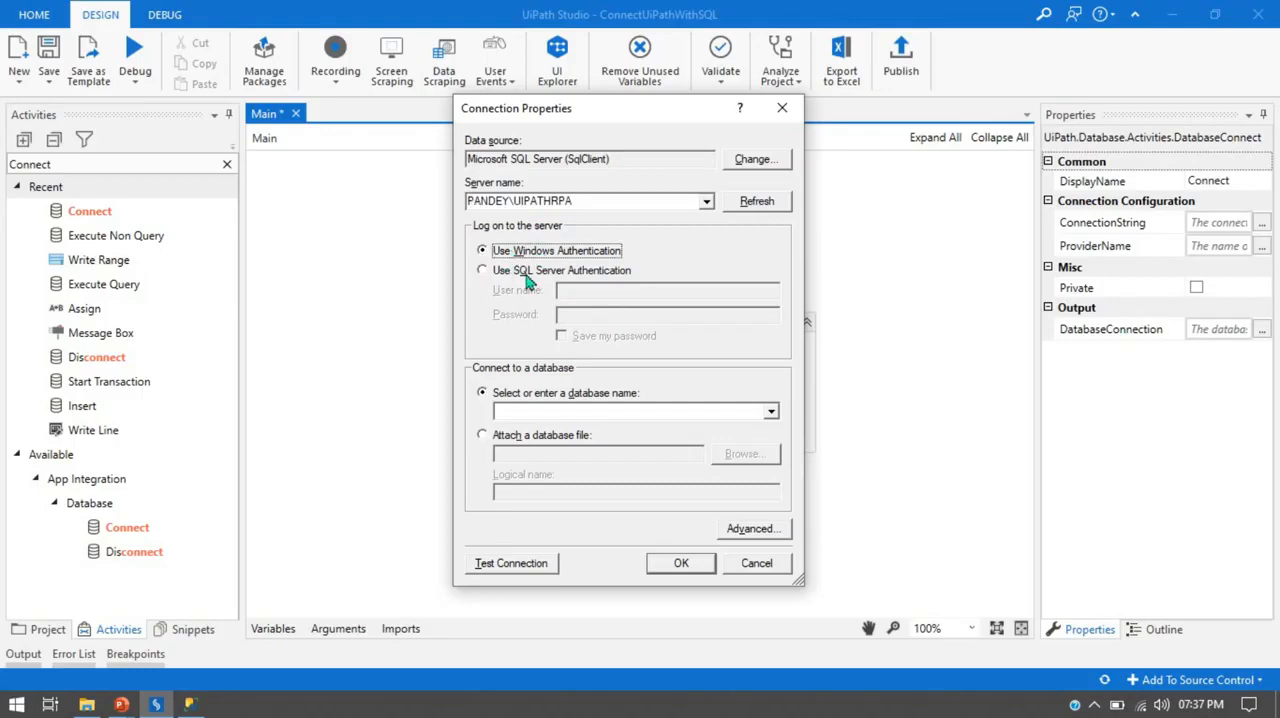
left_click(526, 272)
left_click(562, 289)
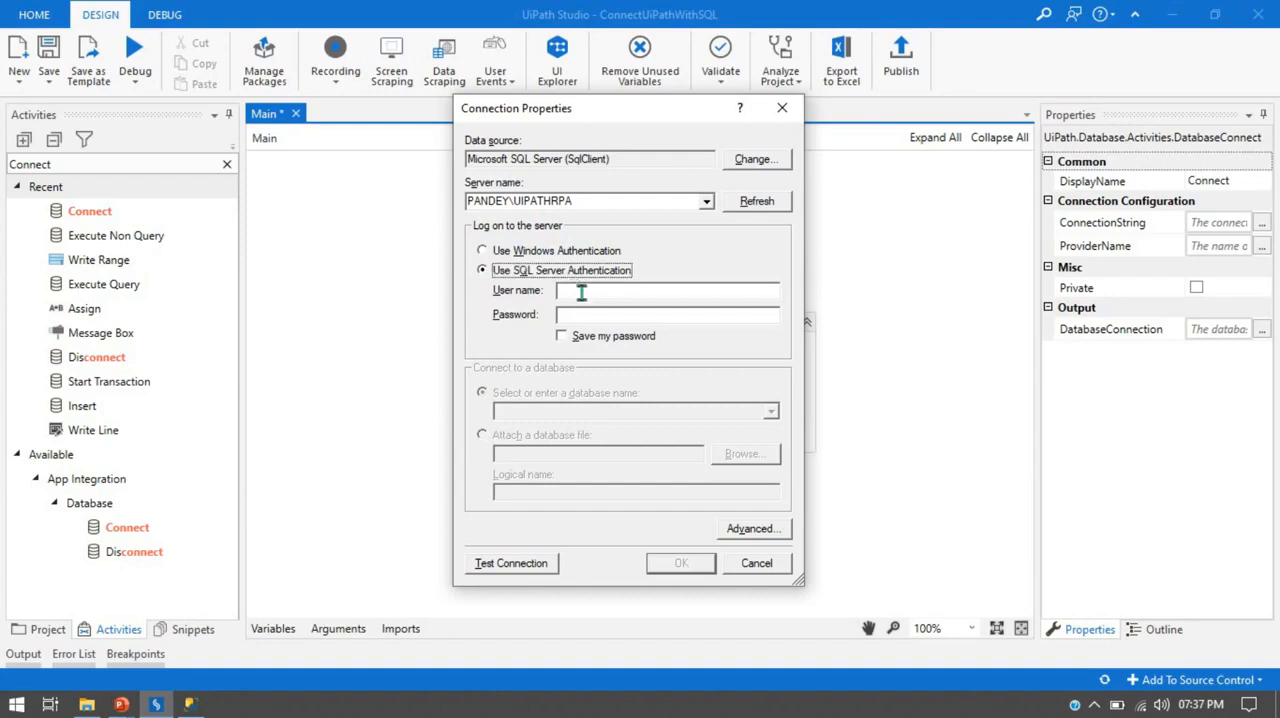
left_click(583, 289)
left_click(491, 253)
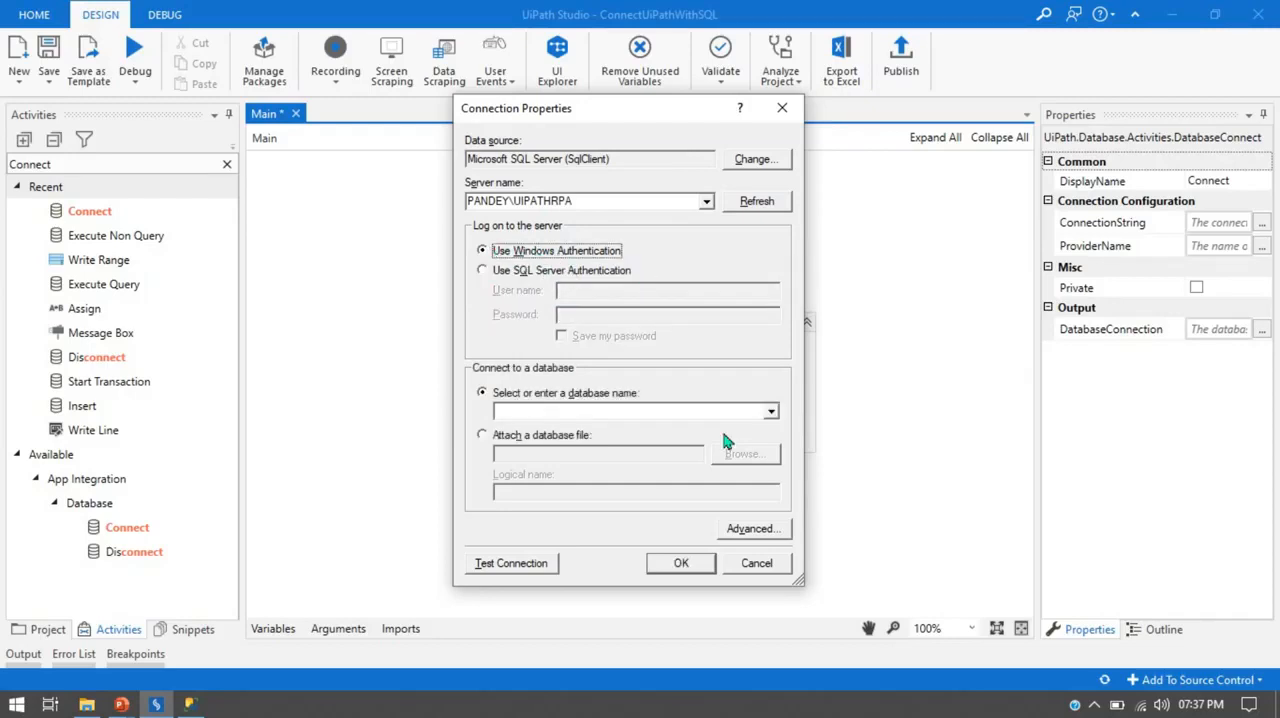
left_click(772, 412)
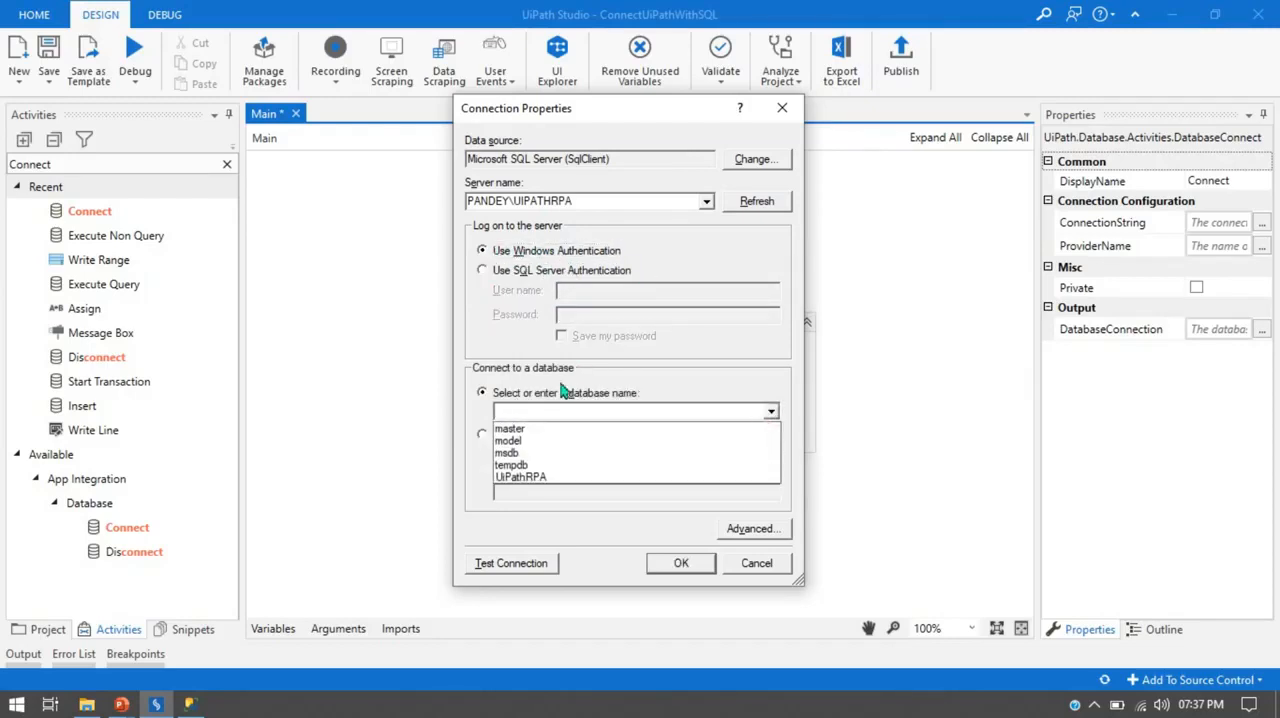
left_click(535, 480)
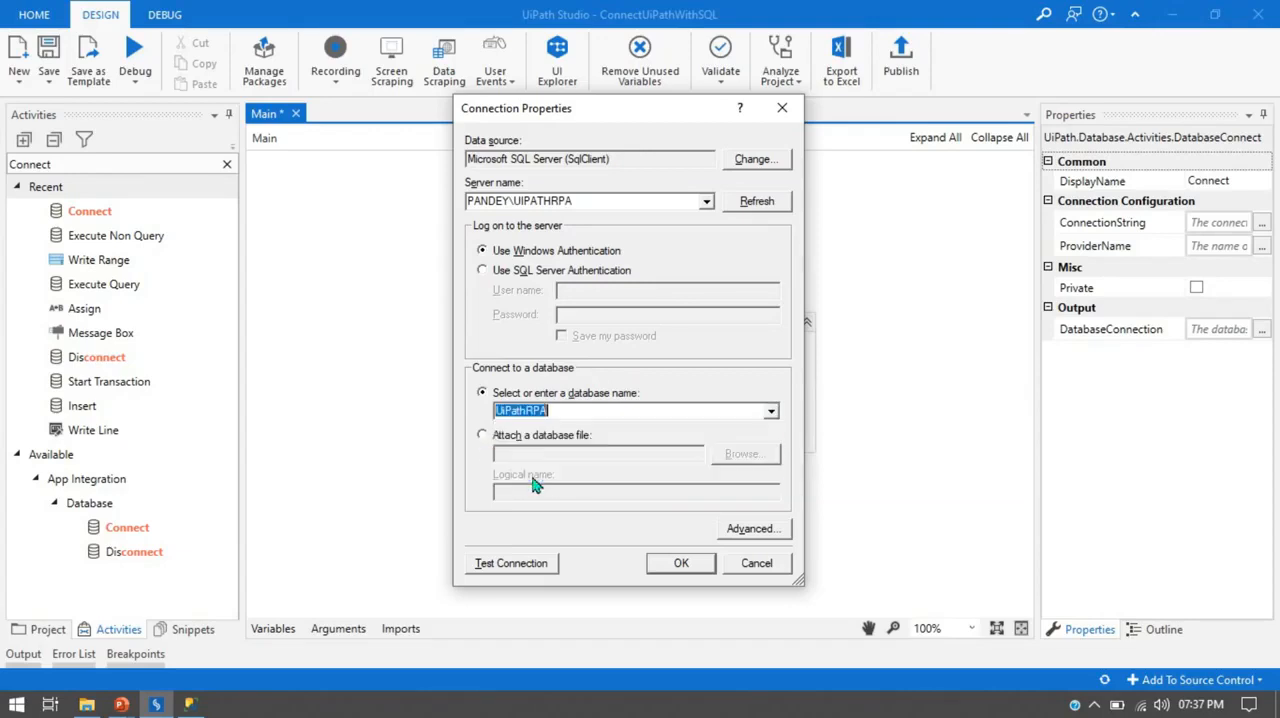
Connect to the server in SQL Server Management Studio, locate the UiPathRPA database, and return to UiPath Studio.
left_click(190, 705)
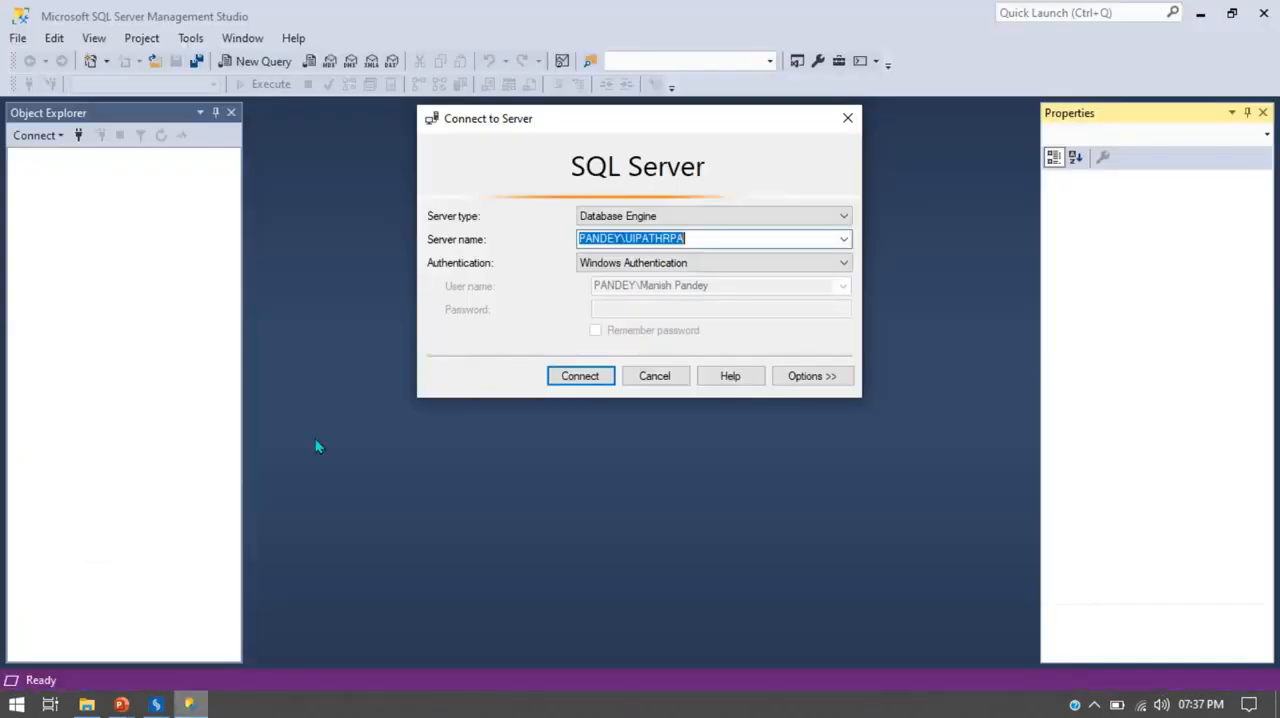
left_click(595, 380)
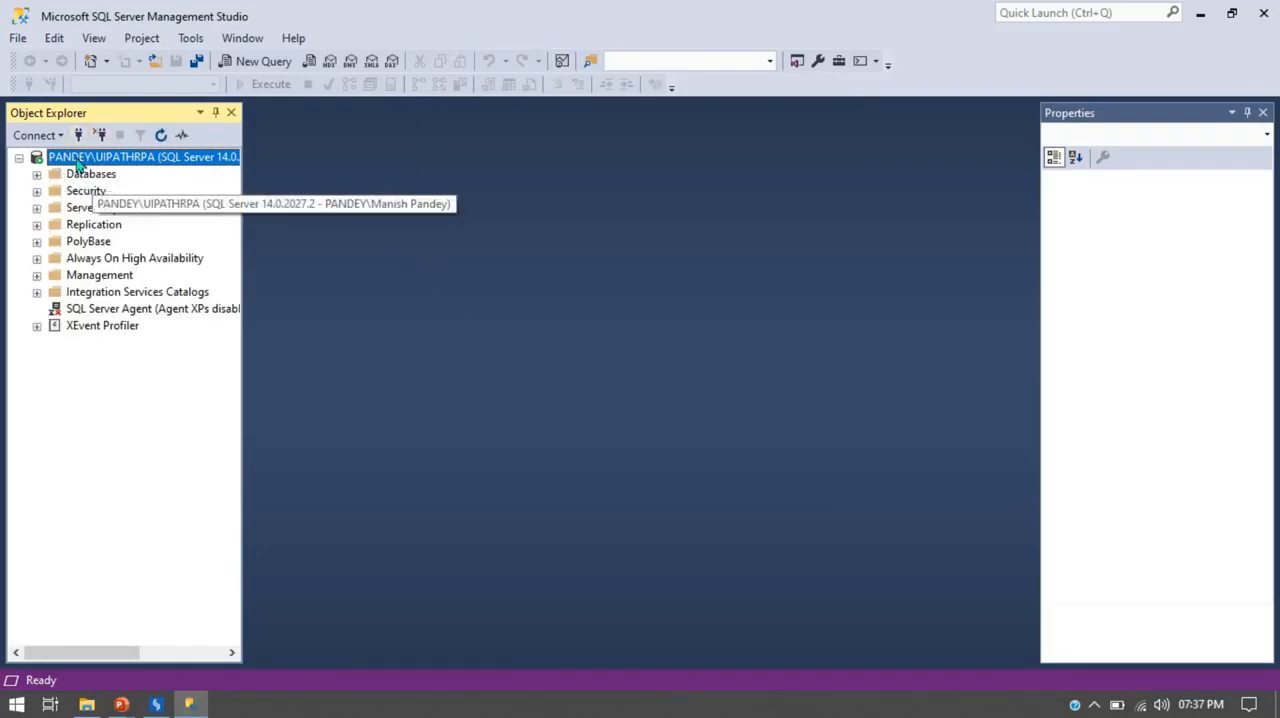
left_click(37, 174)
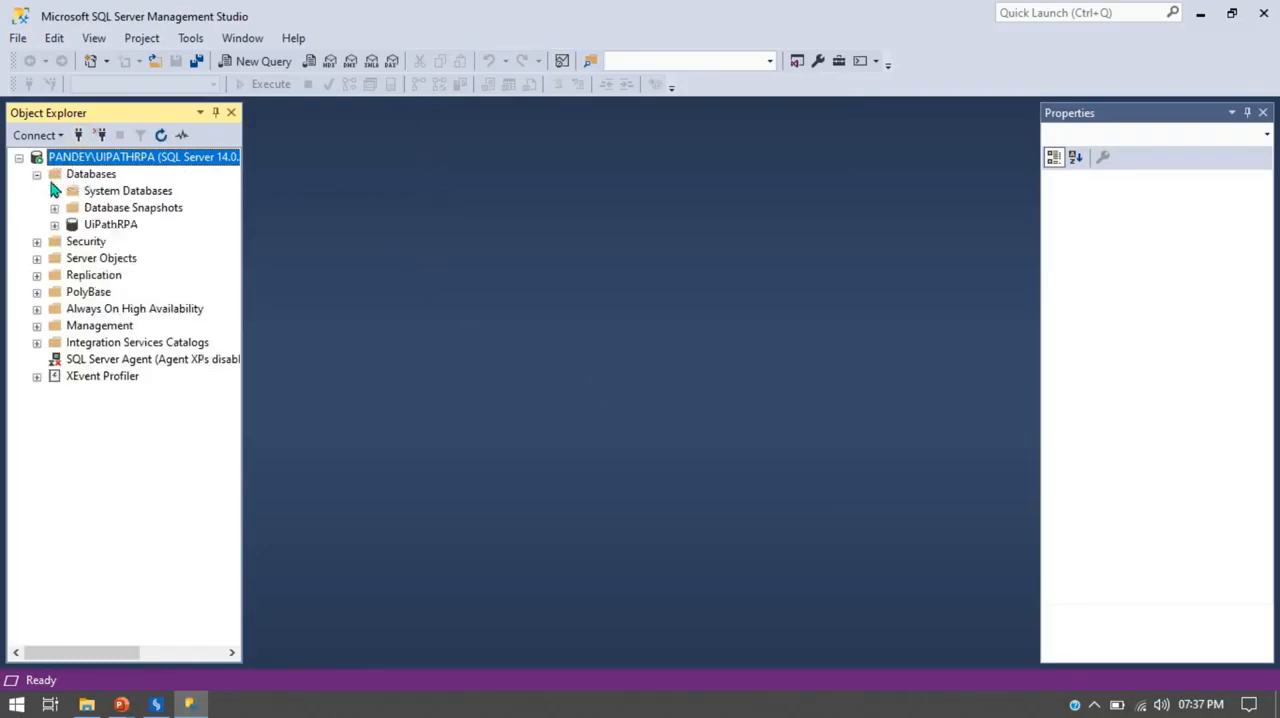
left_click(100, 229)
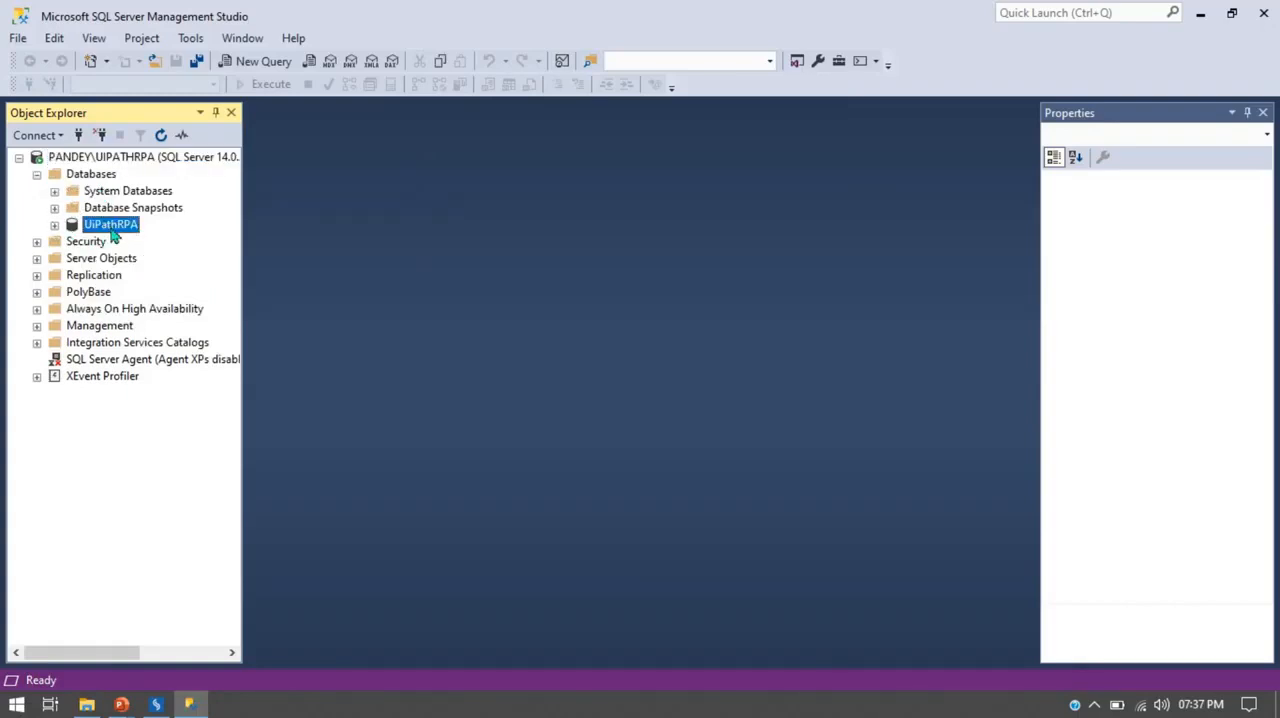
left_click(156, 704)
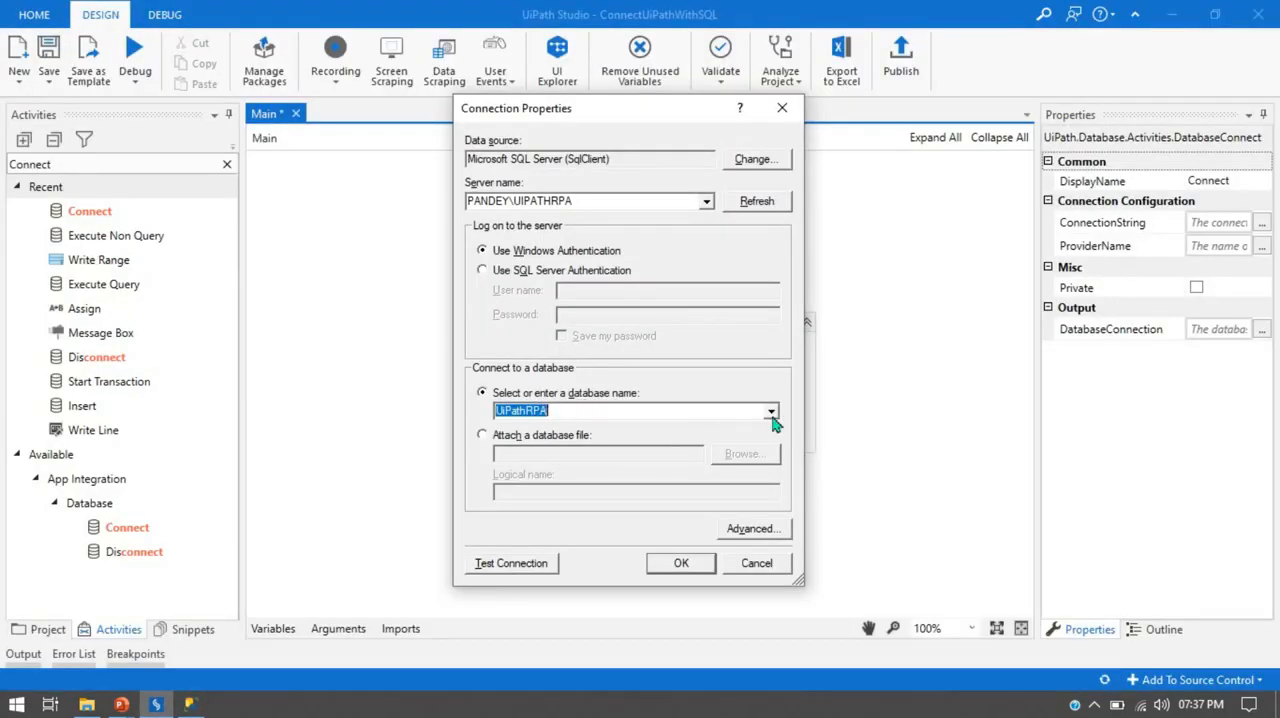
Test the database connection and accept the connection properties.
left_click(507, 566)
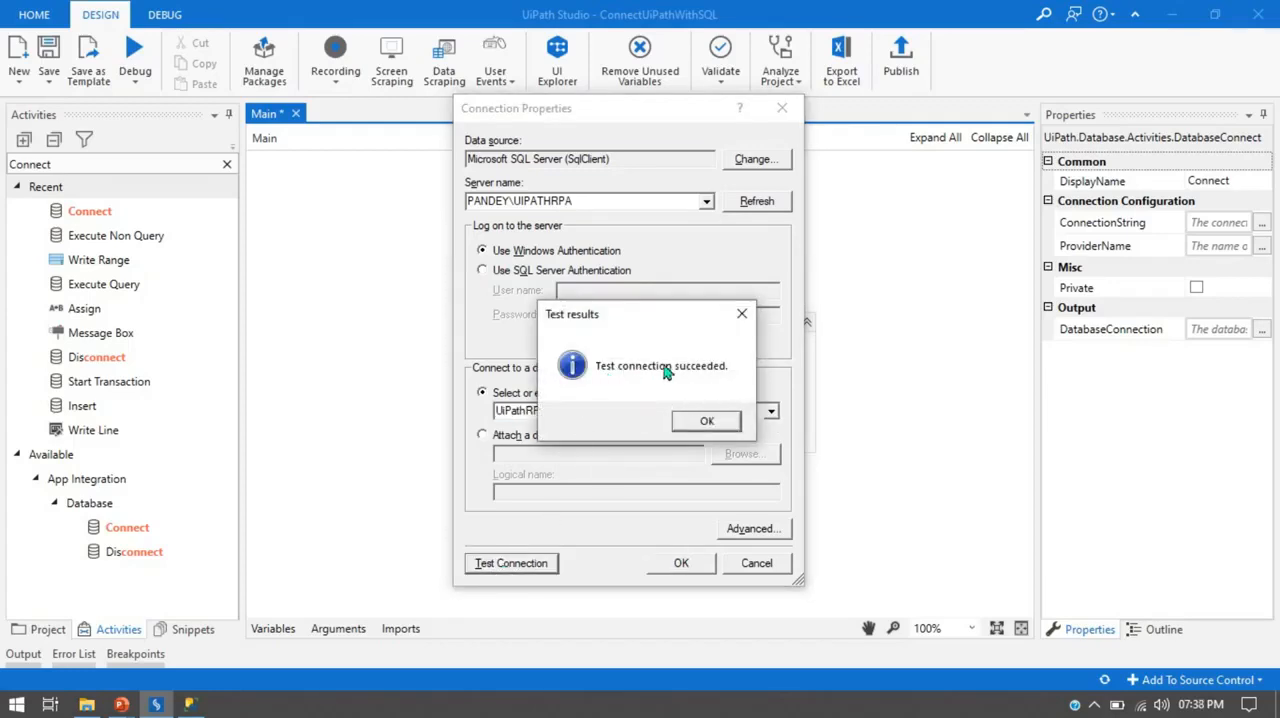
left_click(707, 423)
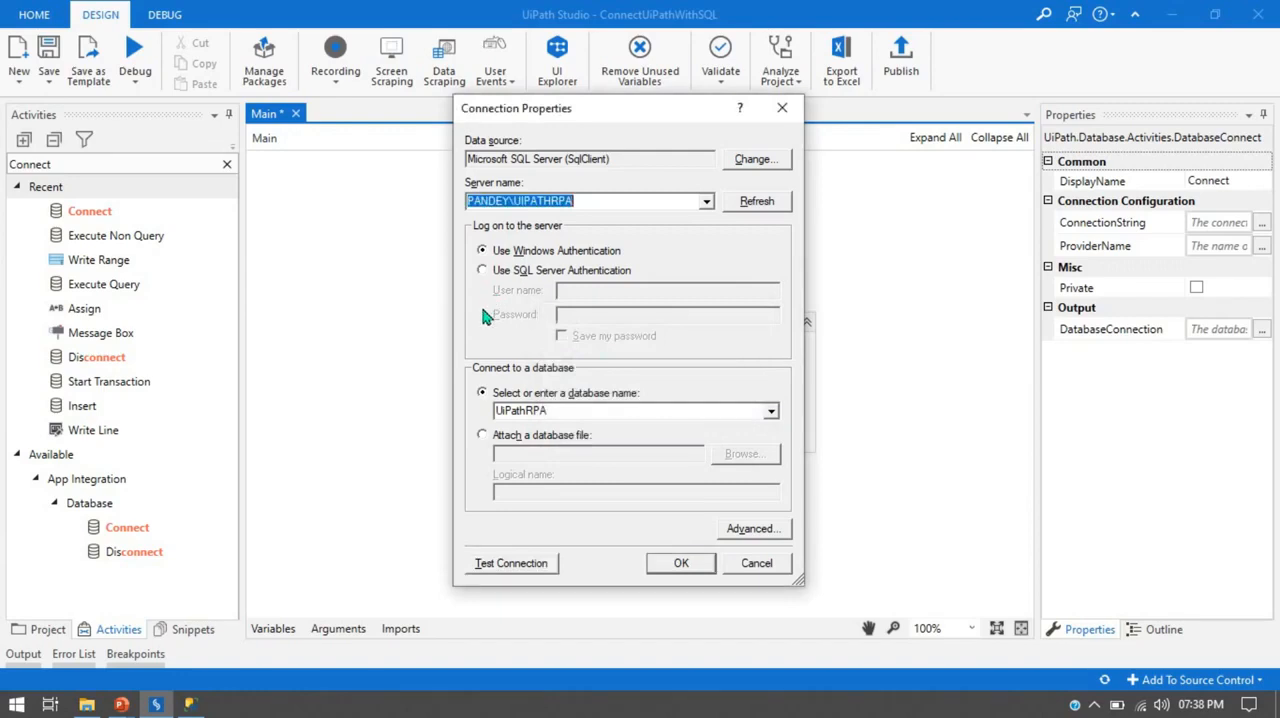
left_click(685, 566)
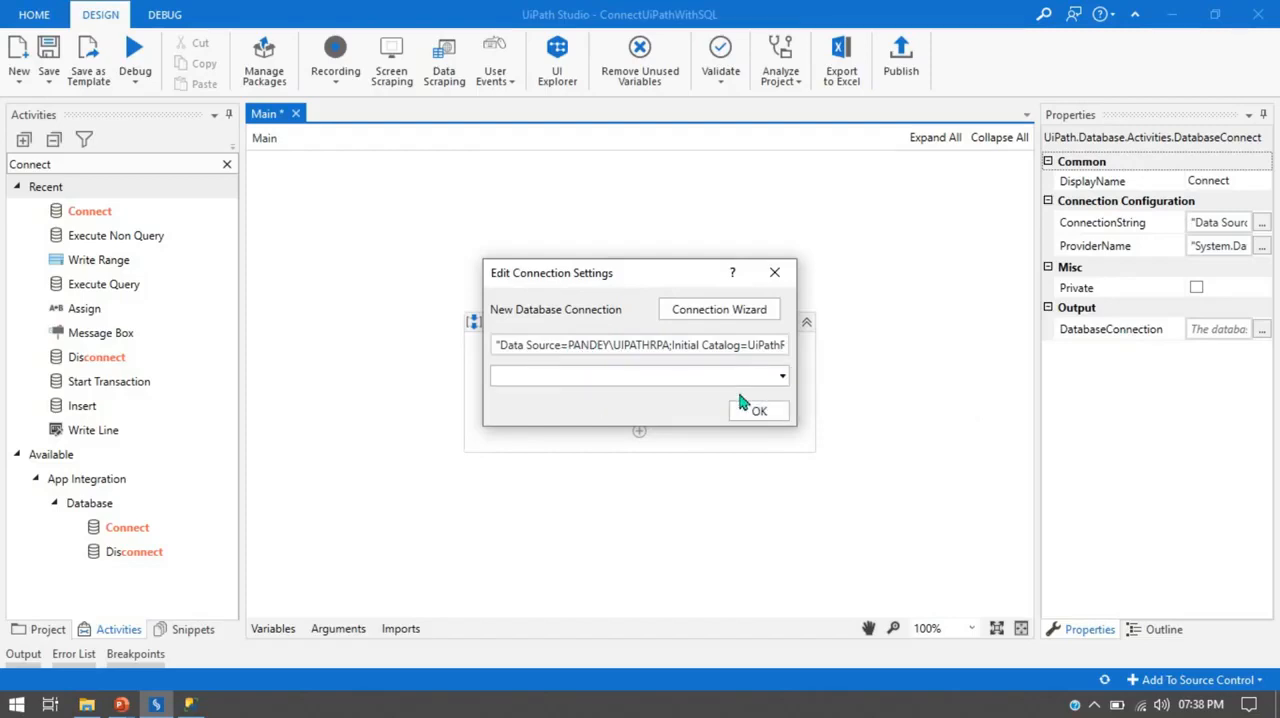
Choose System.Data.SqlClient as the provider for the new database connection and accept the connection settings.
left_click(700, 380)
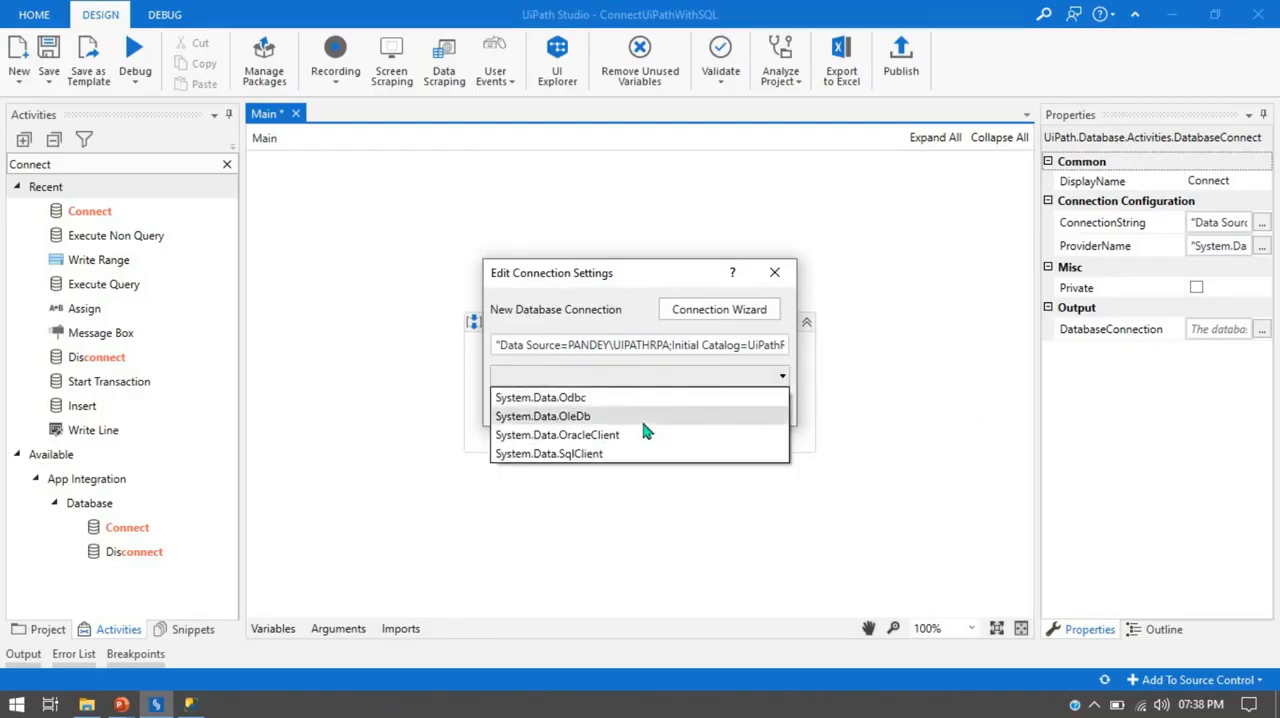
left_click(607, 465)
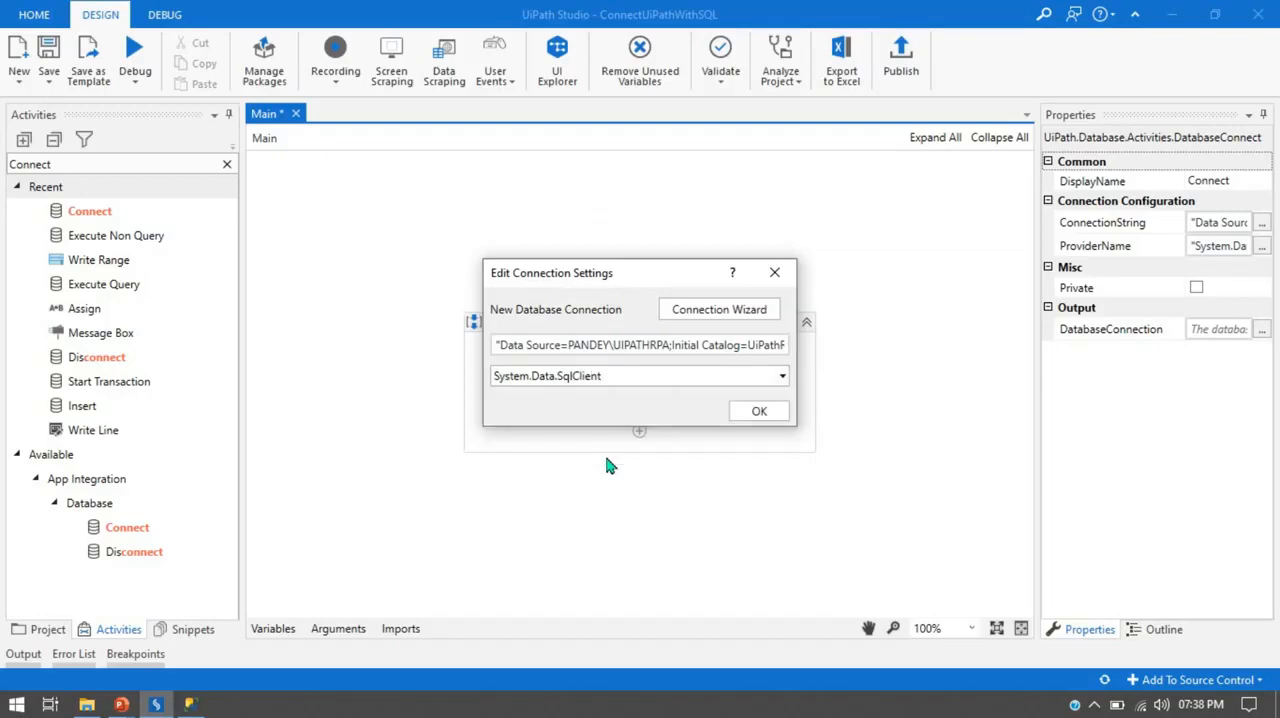
left_click(764, 419)
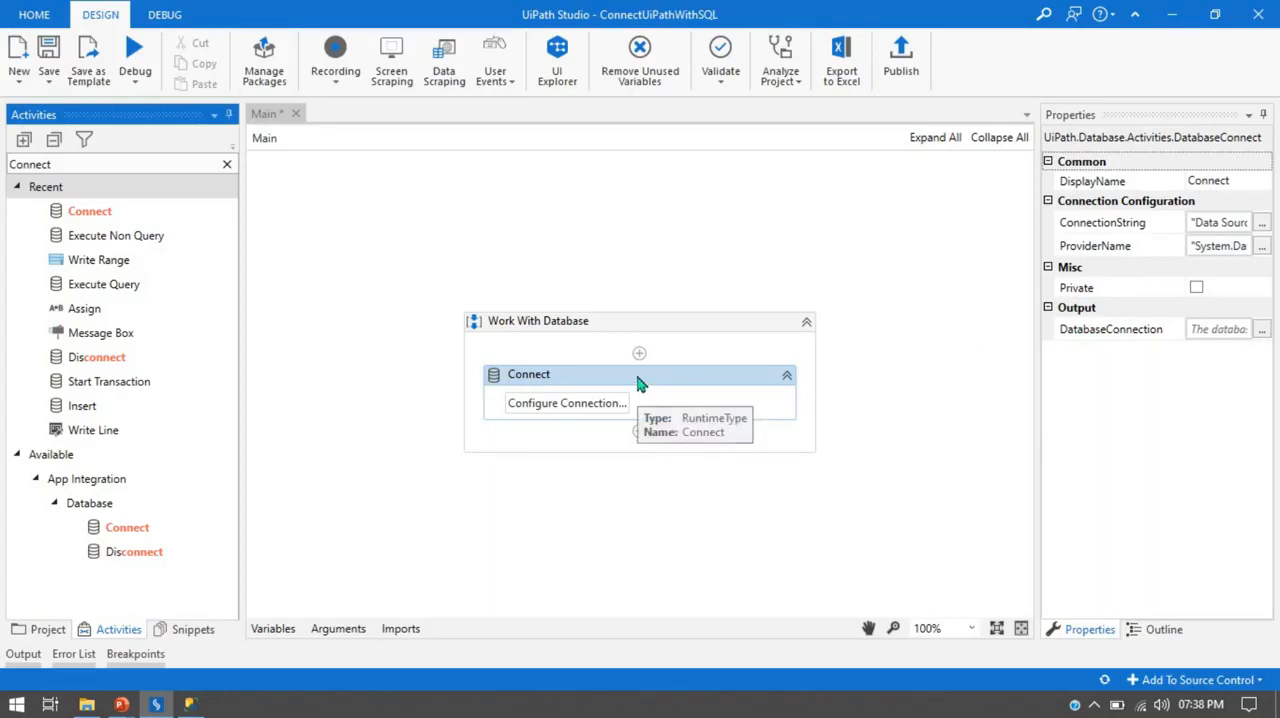
Store the Connect activity's DatabaseConnection output in a new variable named ConnectionString, and check that variable's type and scope.
left_click(733, 397)
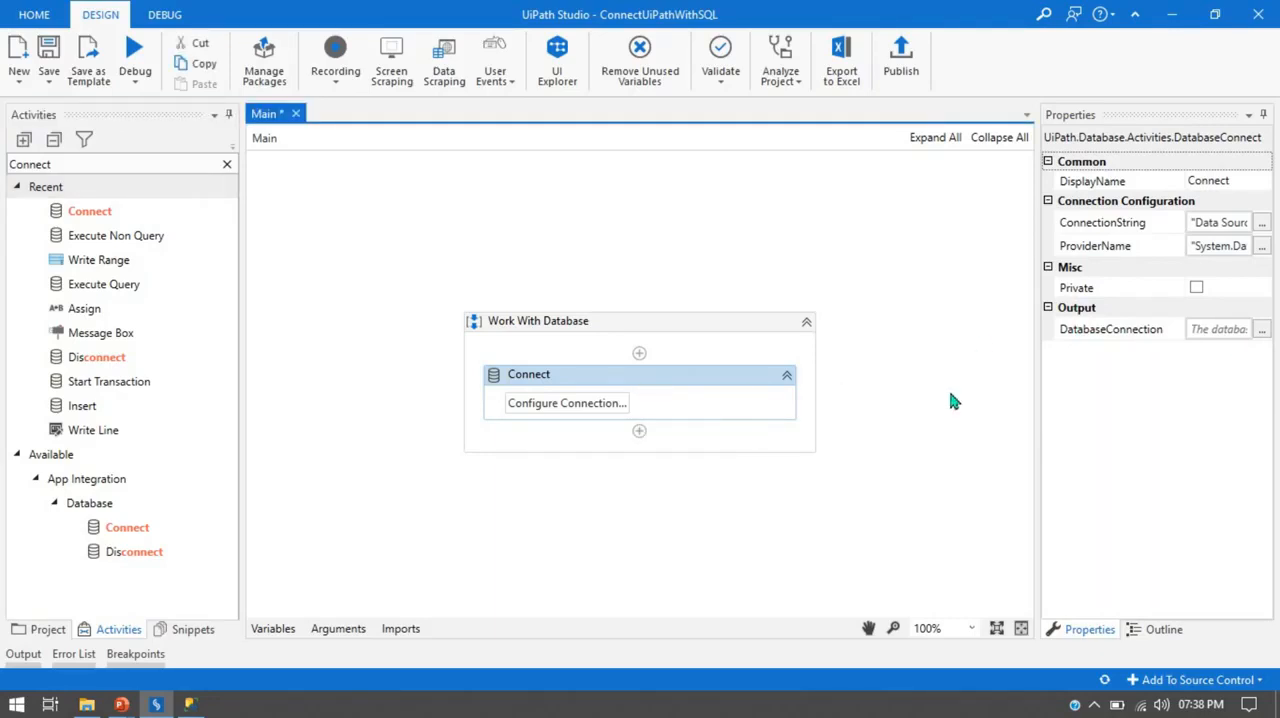
left_click(1220, 330)
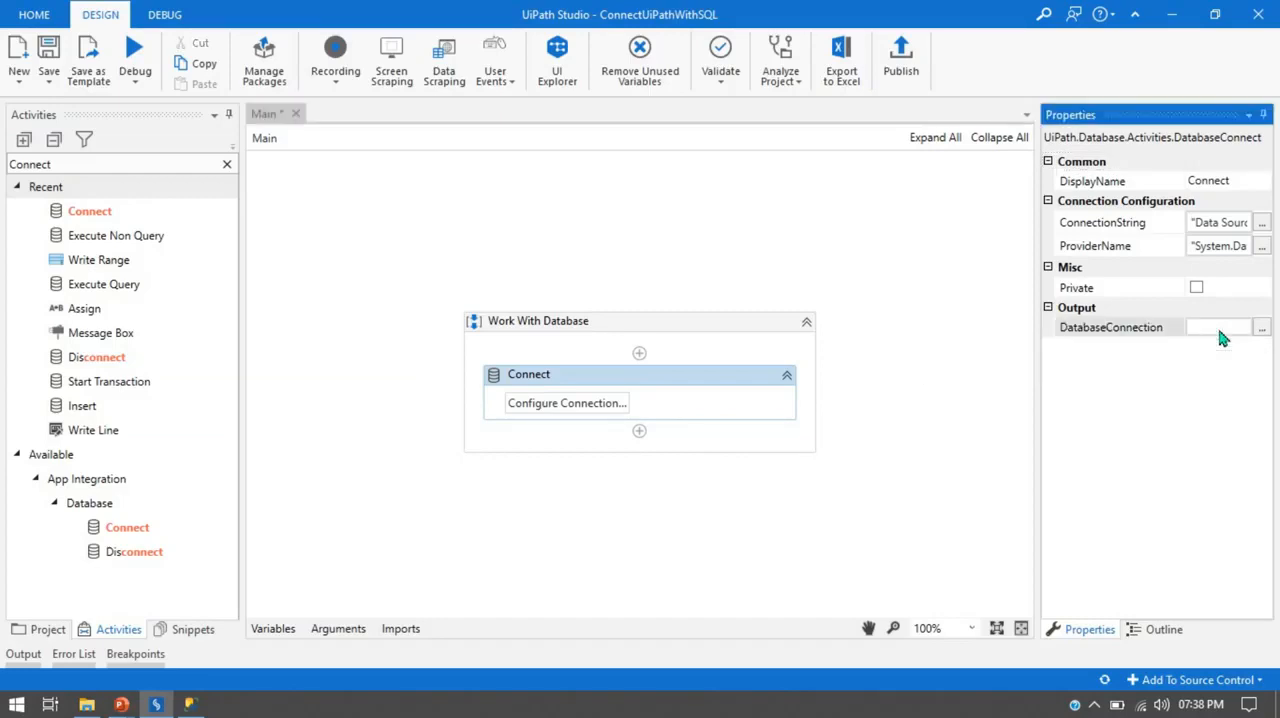
key("ctrl+k")
type("Conne")
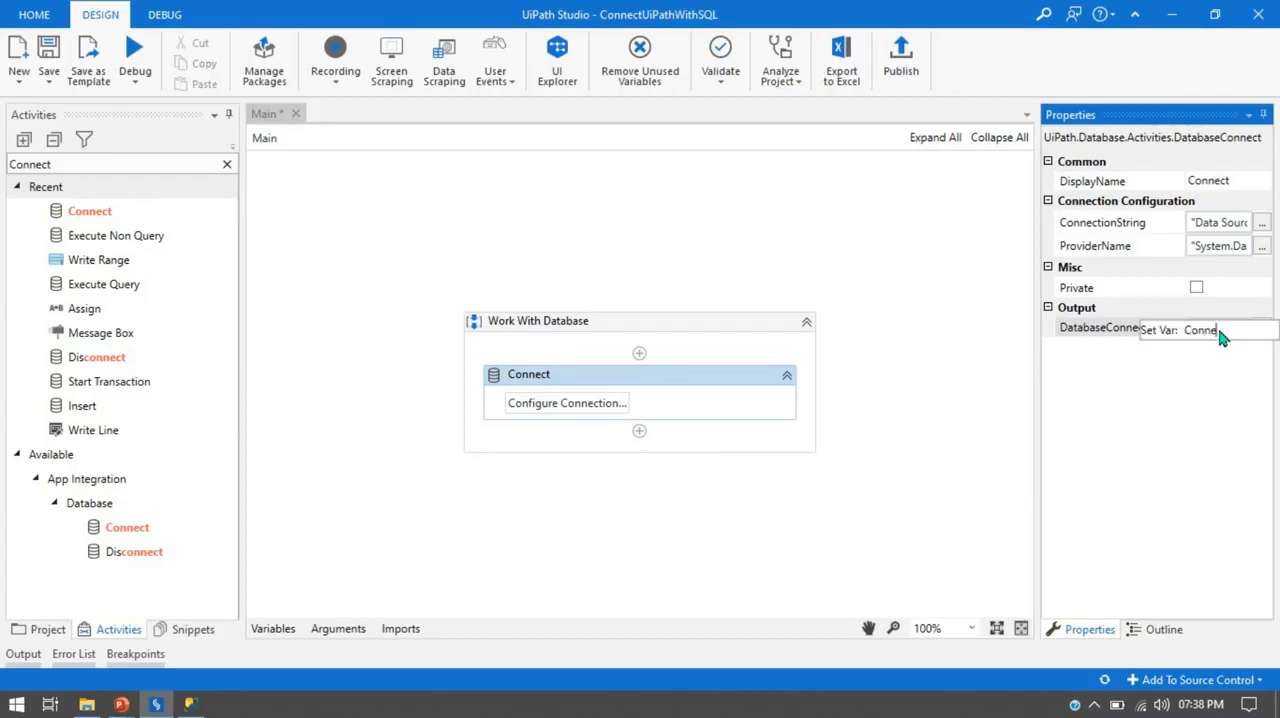
type("ctionString")
key("Return")
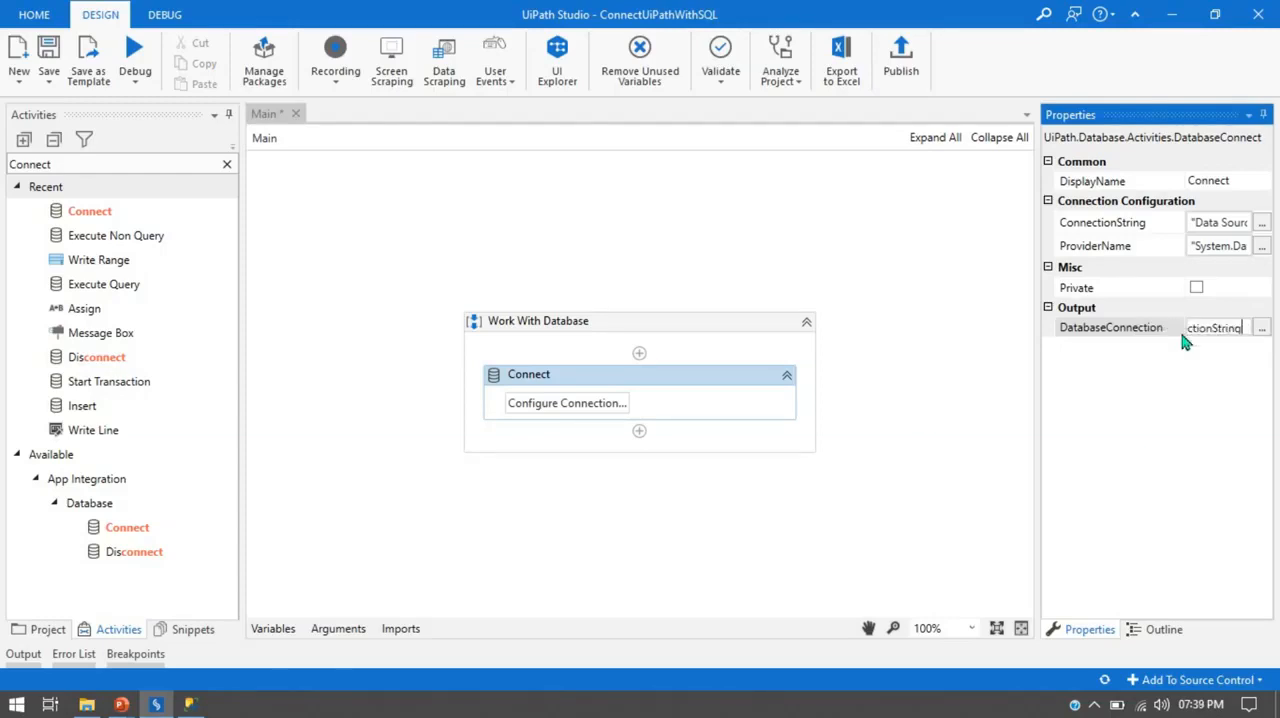
left_click(1236, 375)
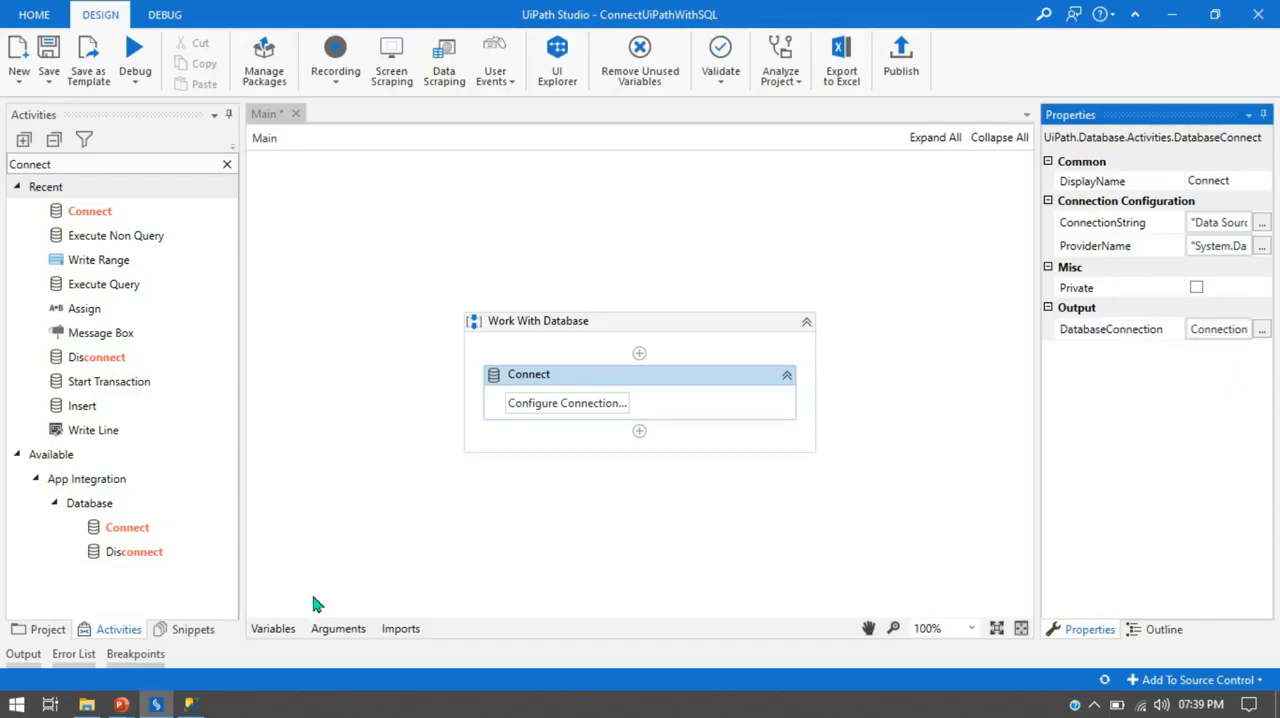
left_click(280, 628)
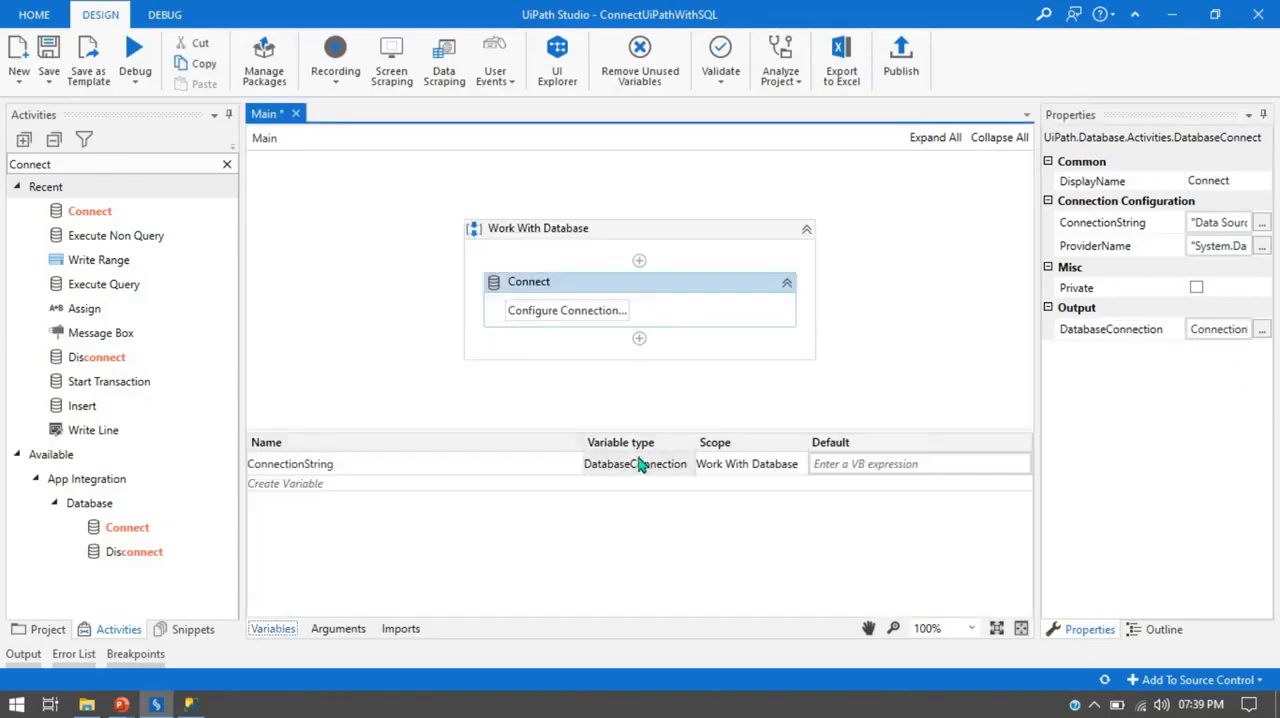
left_click(277, 628)
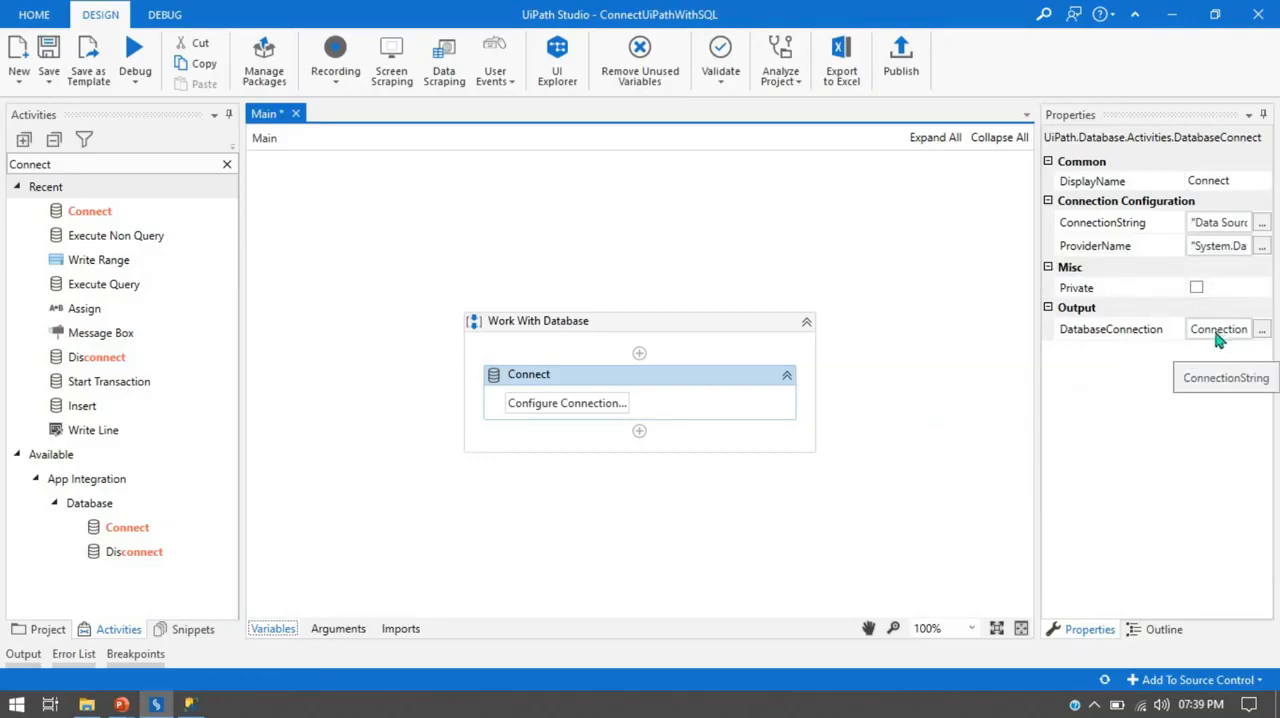
left_click(908, 466)
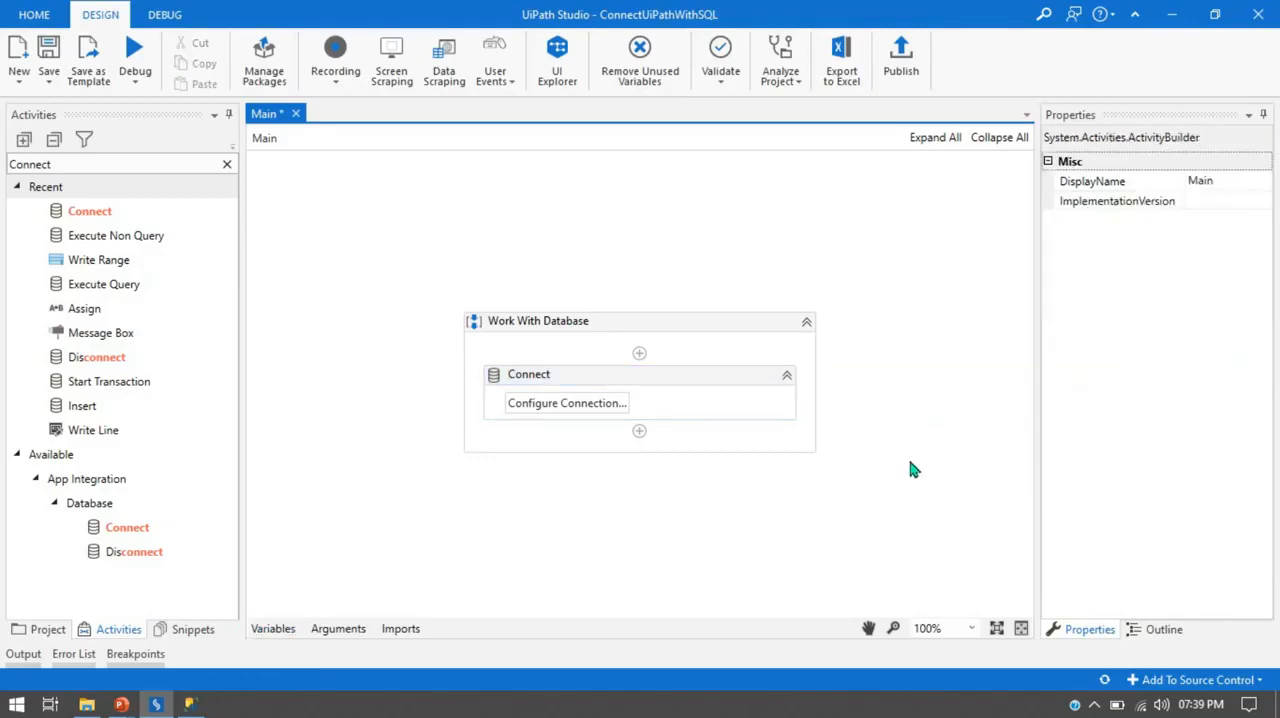
left_click(716, 378)
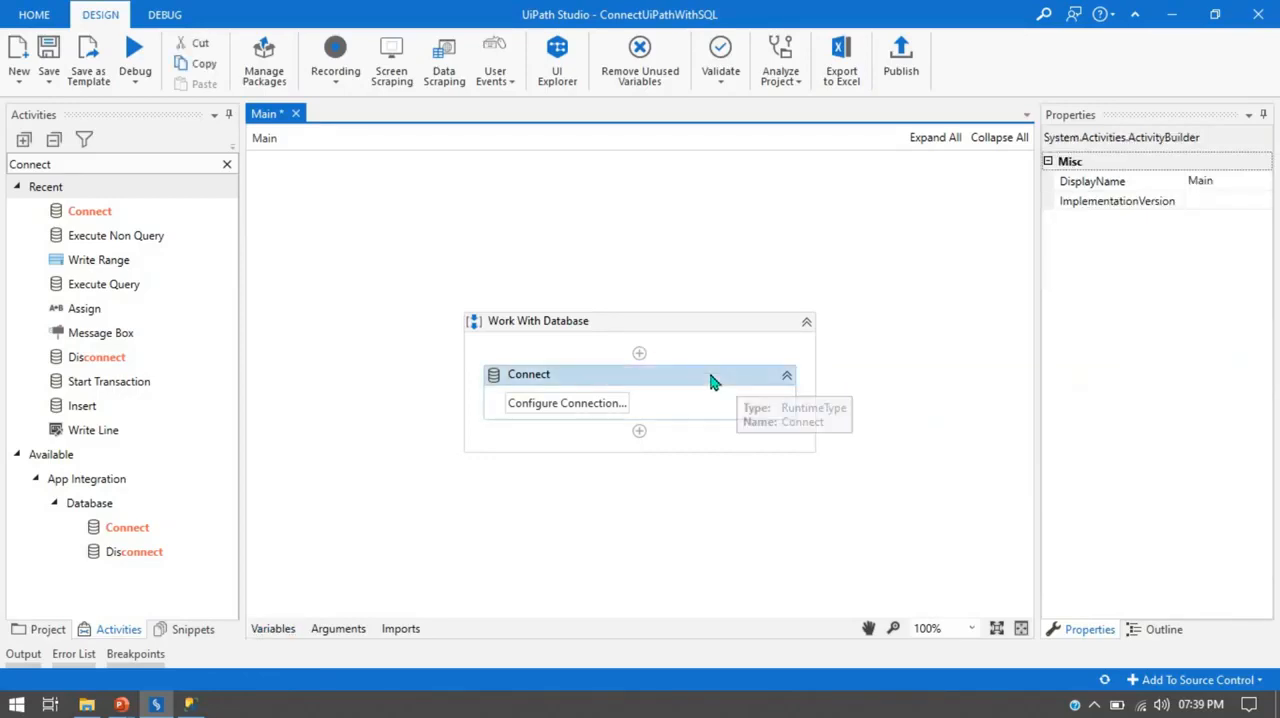